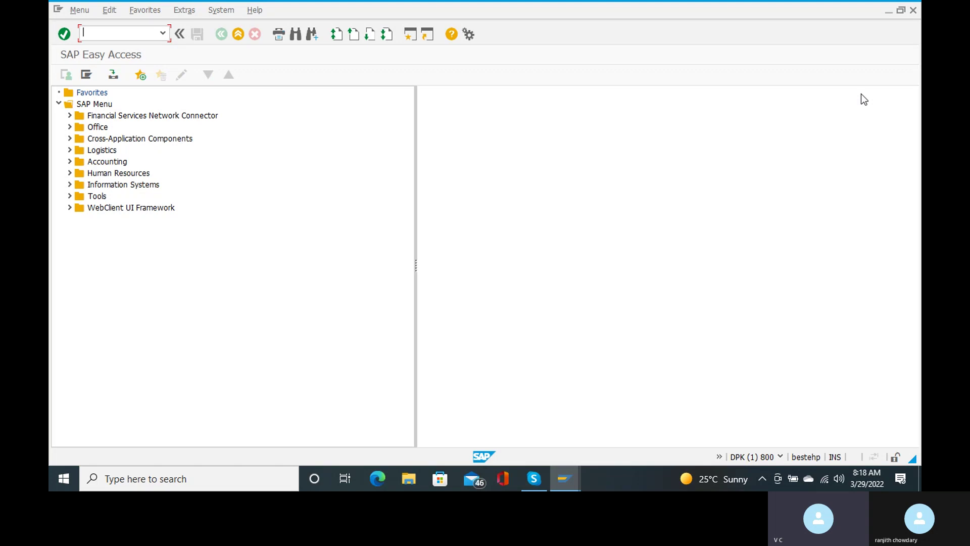
# Return to the SAP Easy Access screen and begin the transaction code with "ob"
pyautogui.press('Return')
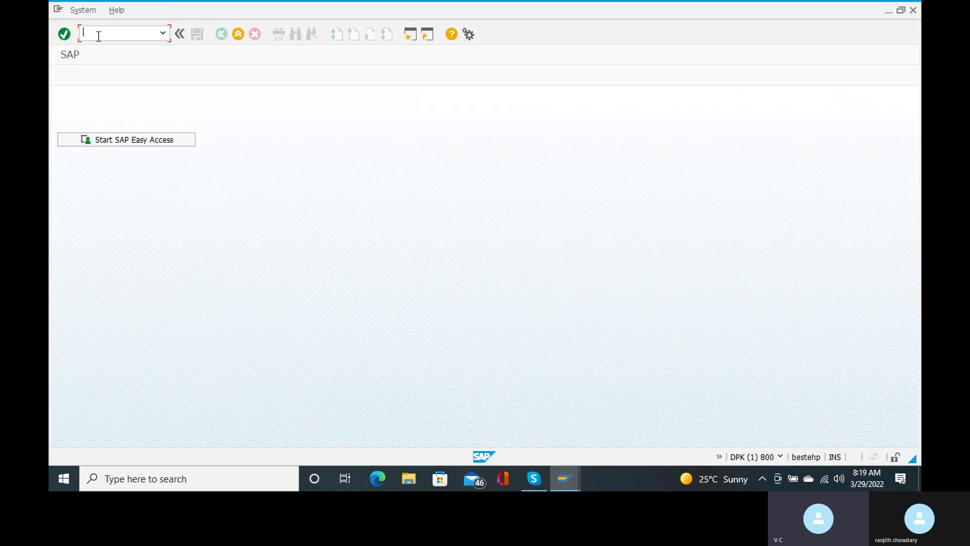
pyautogui.write('/n')
pyautogui.click(109, 141)
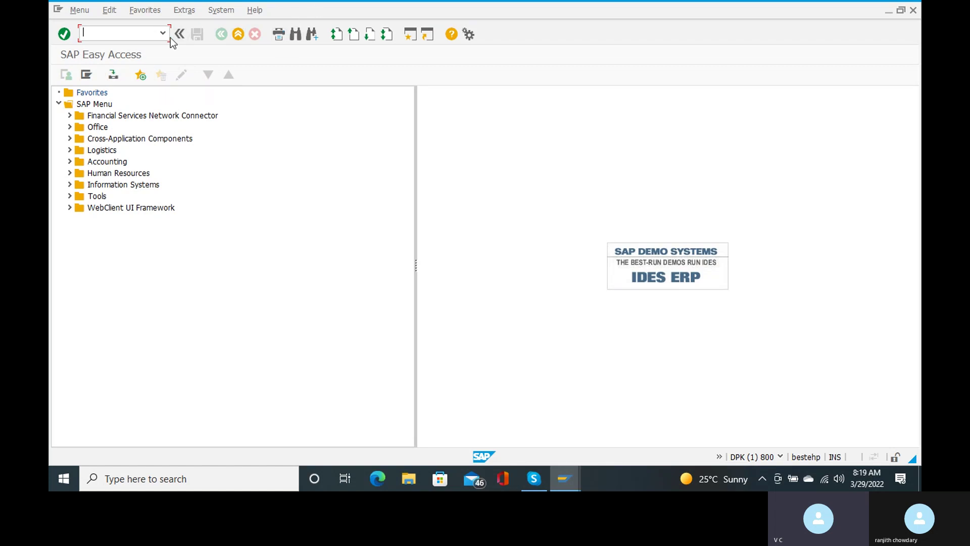
pyautogui.write('ob')
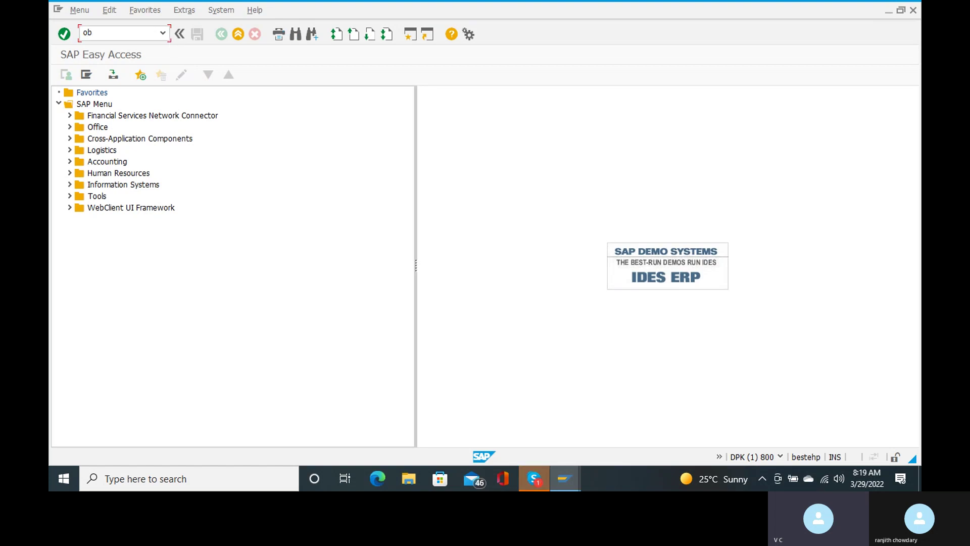
# Switch to Skype and check the two GST configuration slides for the required transaction codes
pyautogui.moveTo(534, 478)
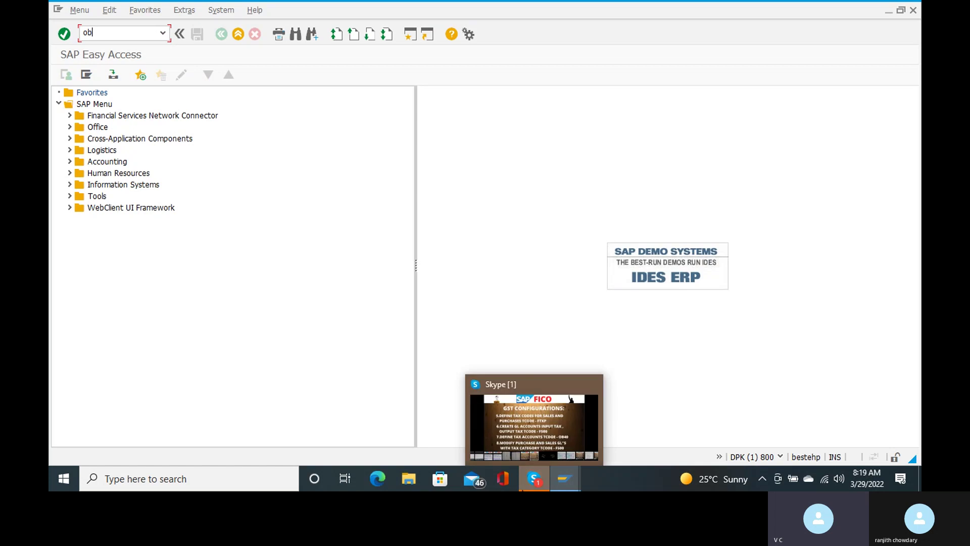
pyautogui.click(544, 446)
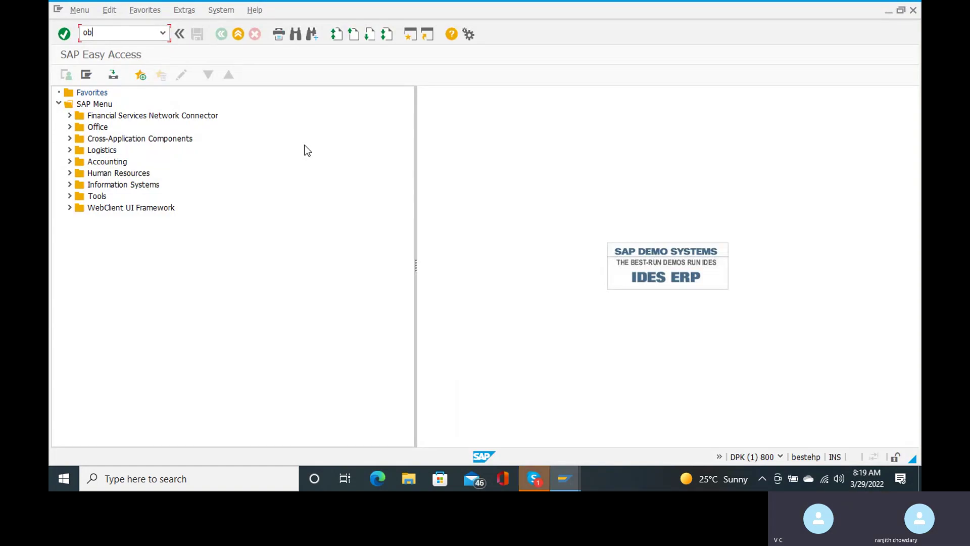
pyautogui.moveTo(534, 478)
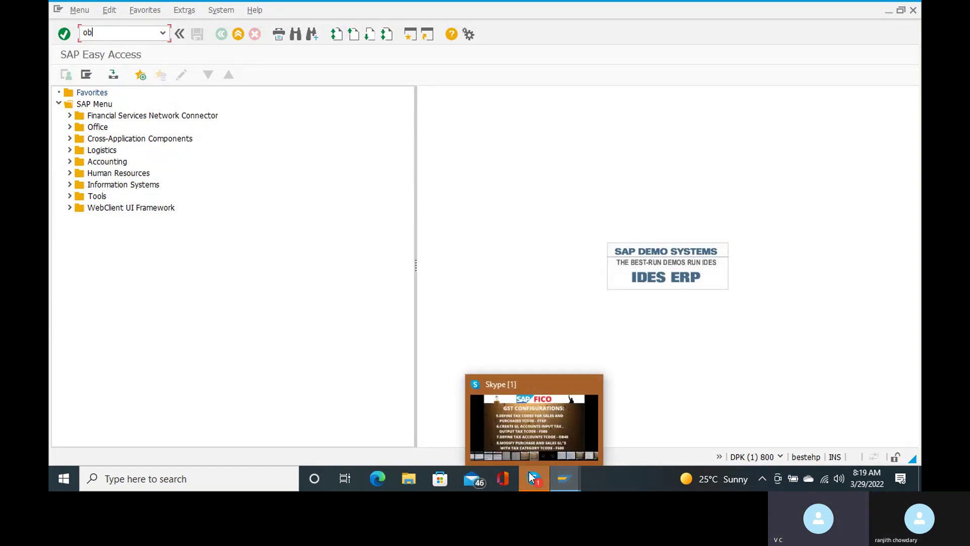
pyautogui.click(535, 436)
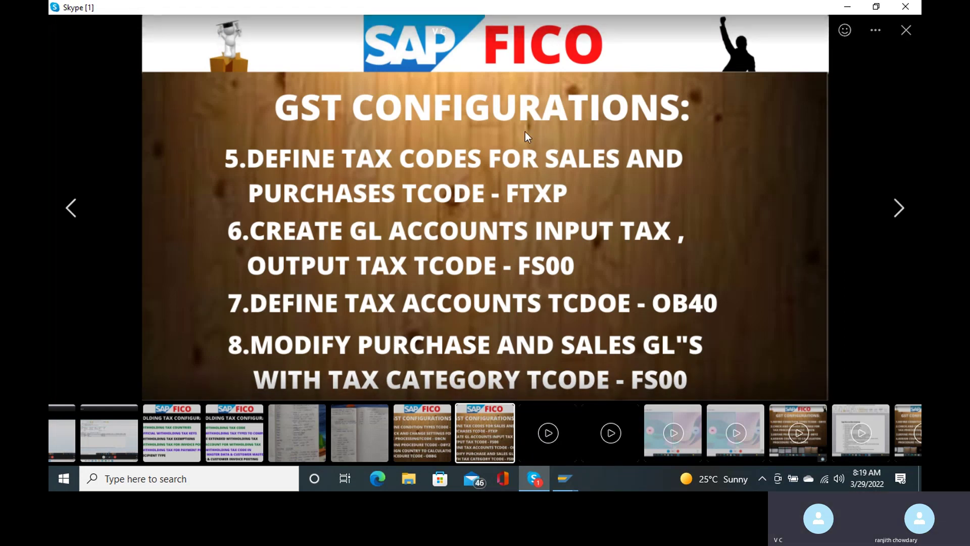
pyautogui.click(71, 207)
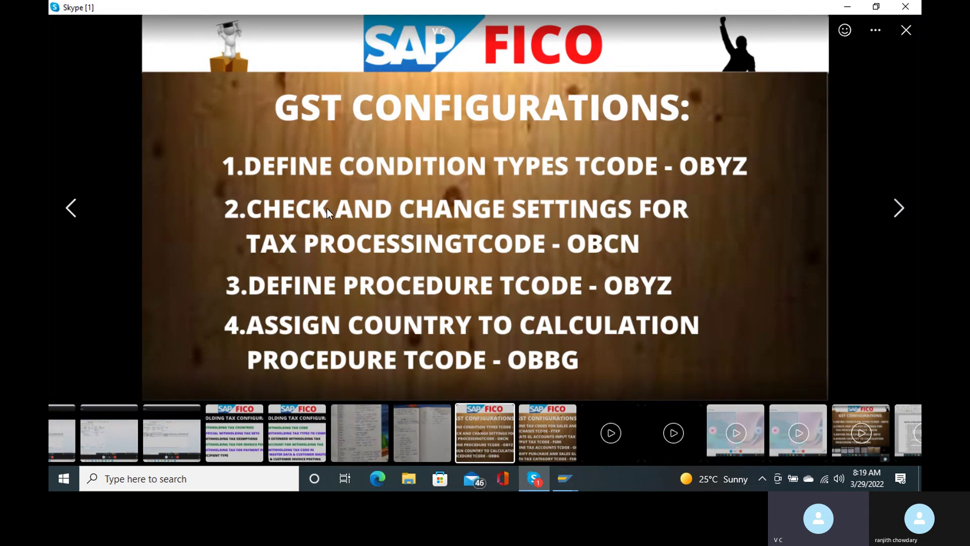
pyautogui.click(907, 31)
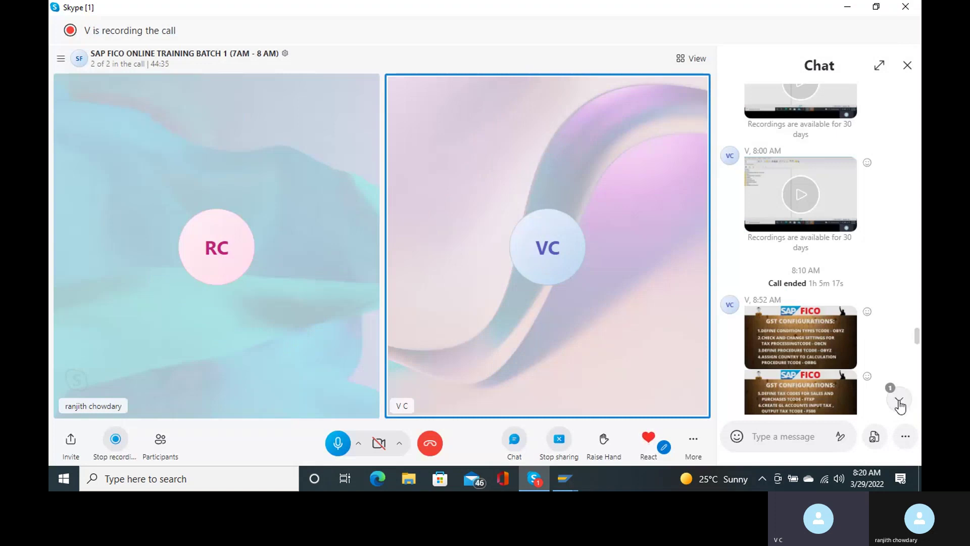
pyautogui.click(900, 403)
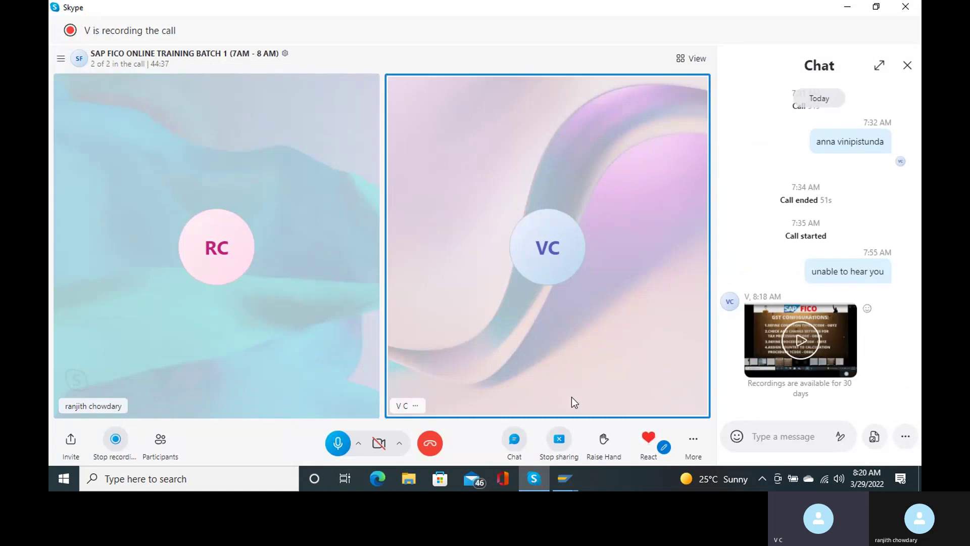
# Switch back to SAP Easy Access and complete the code as OBBG to open the country-to-calculation-procedure assignment
pyautogui.moveTo(534, 478)
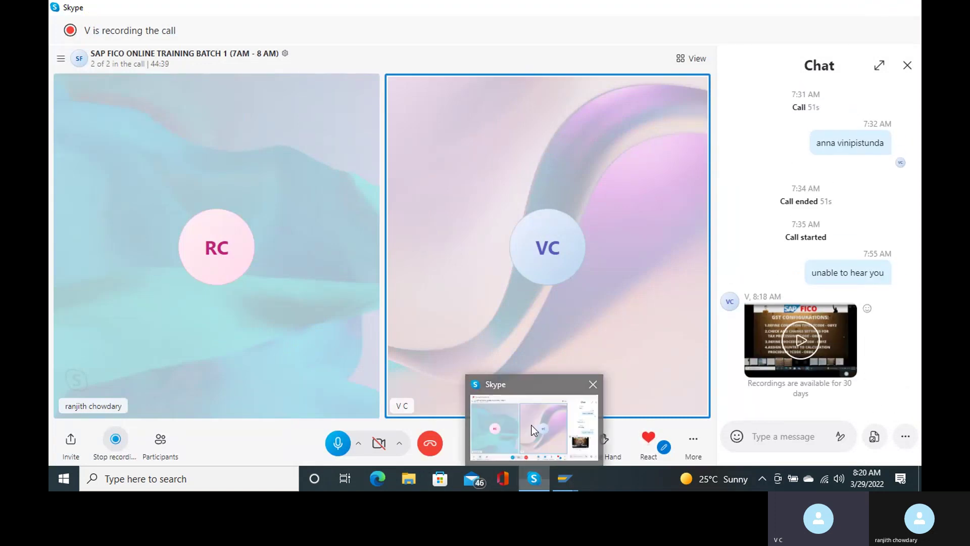
pyautogui.moveTo(566, 480)
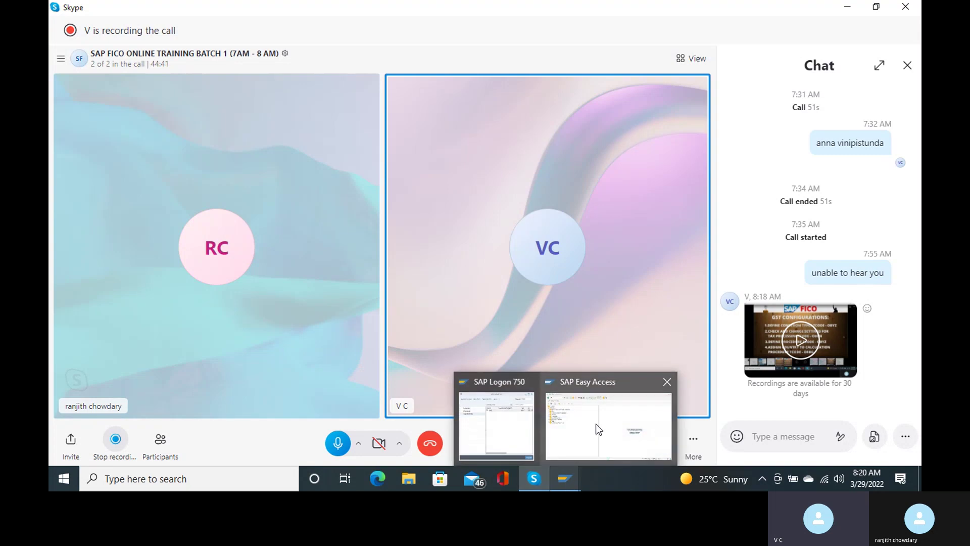
pyautogui.click(596, 425)
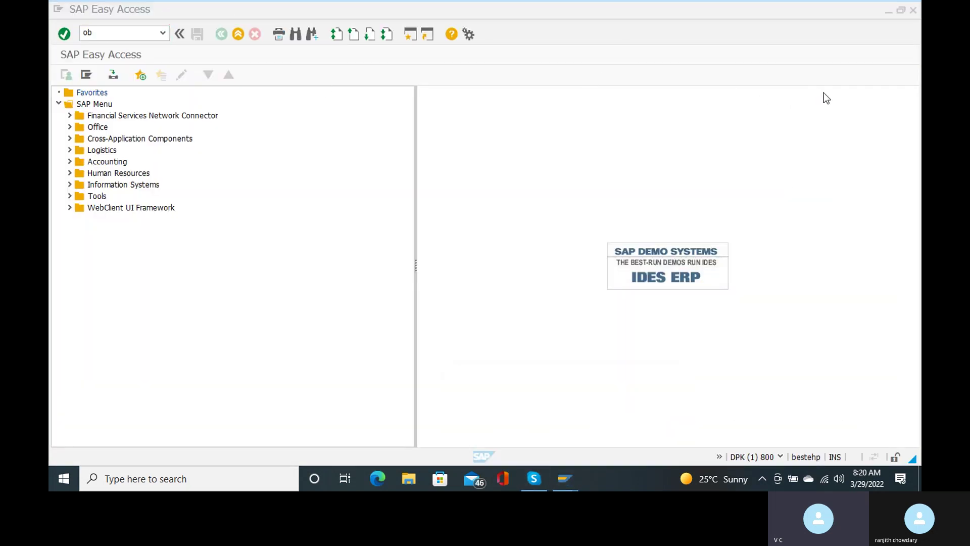
pyautogui.click(116, 30)
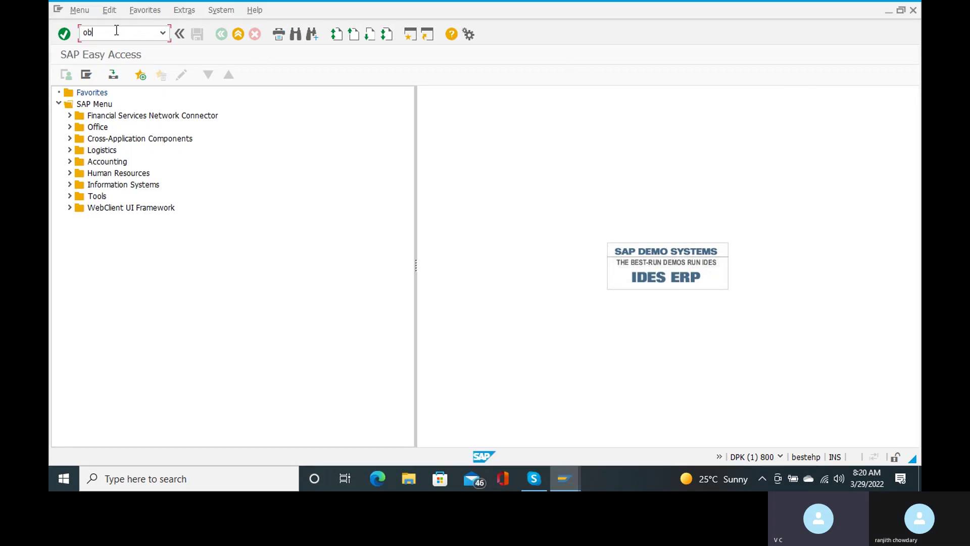
pyautogui.write('bg')
pyautogui.press('Return')
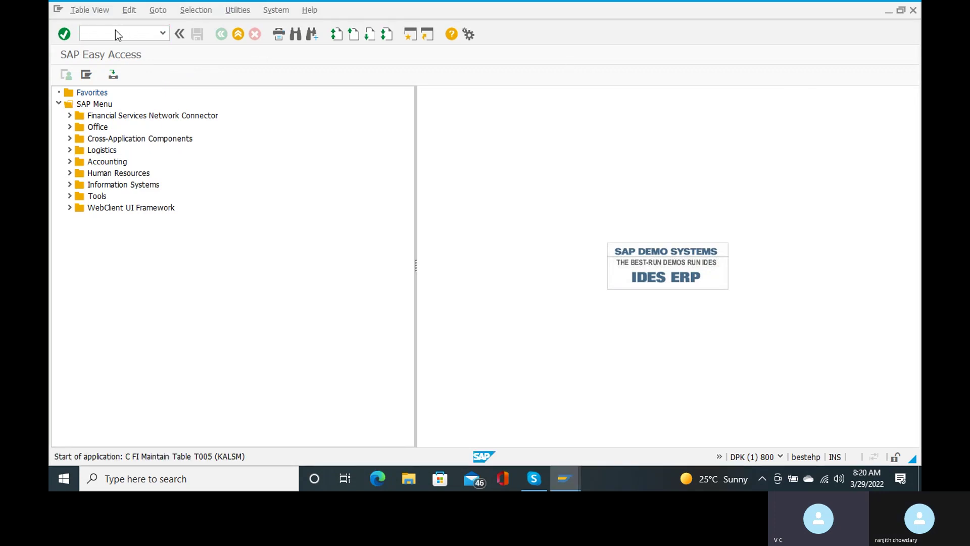
# Position the country list at IN and save India's calculation procedure assignment
pyautogui.click(180, 384)
pyautogui.write('IN')
pyautogui.press('Return')
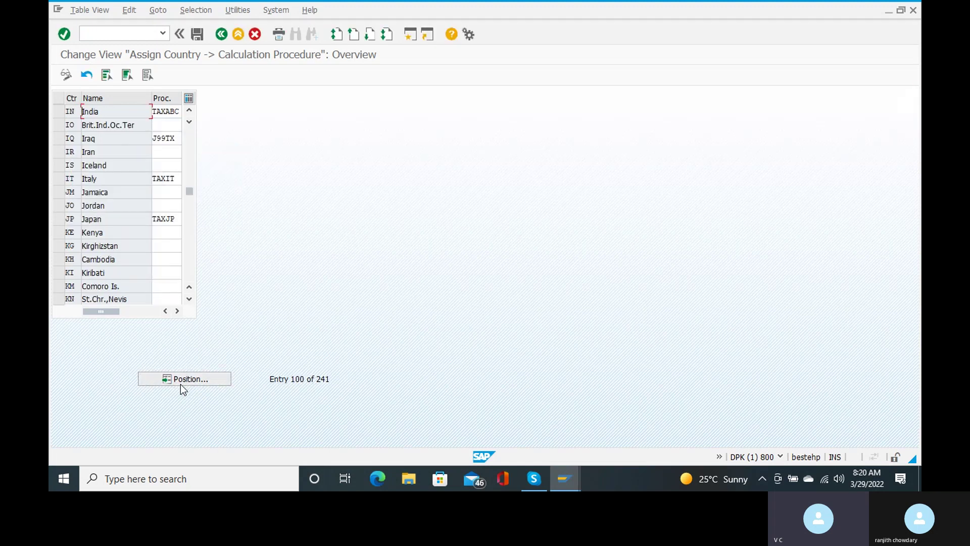
pyautogui.click(165, 111)
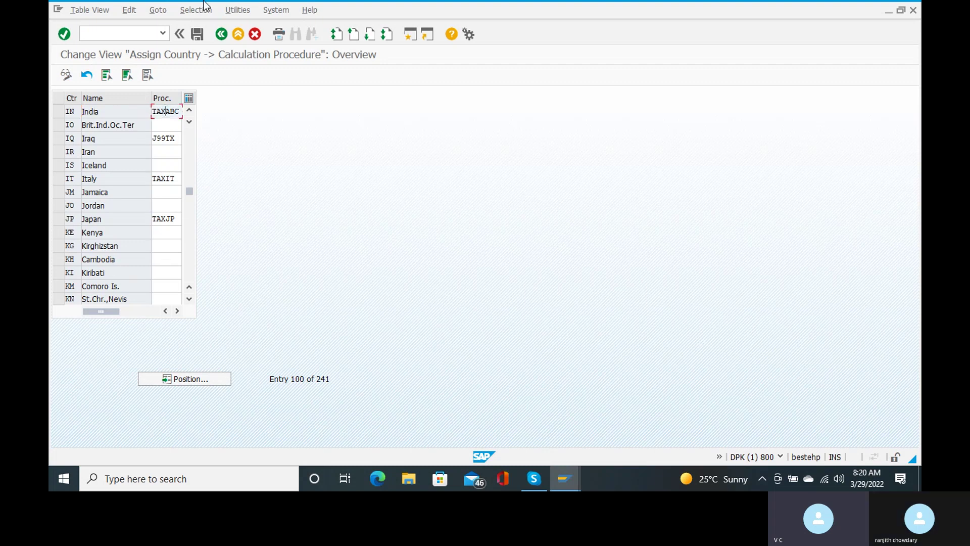
pyautogui.click(117, 32)
pyautogui.write('/')
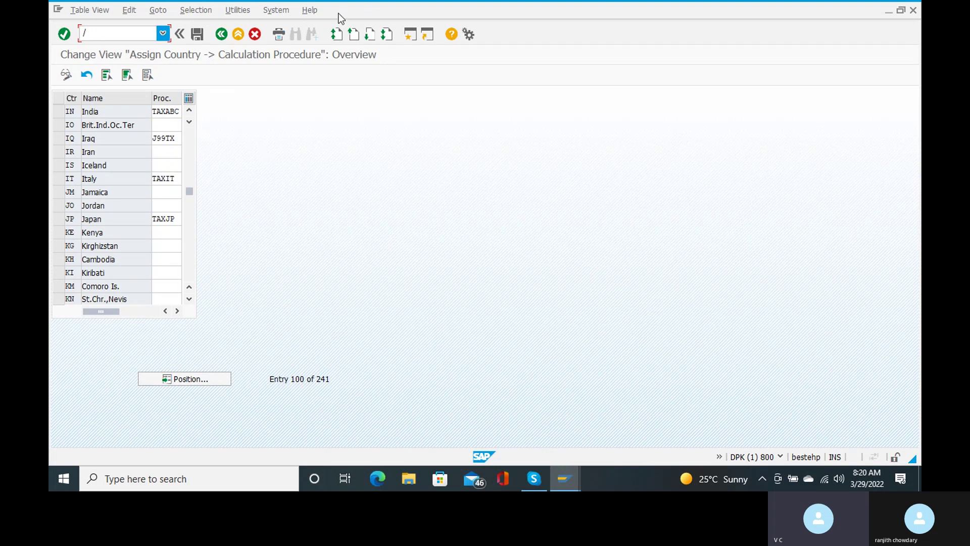
pyautogui.click(201, 34)
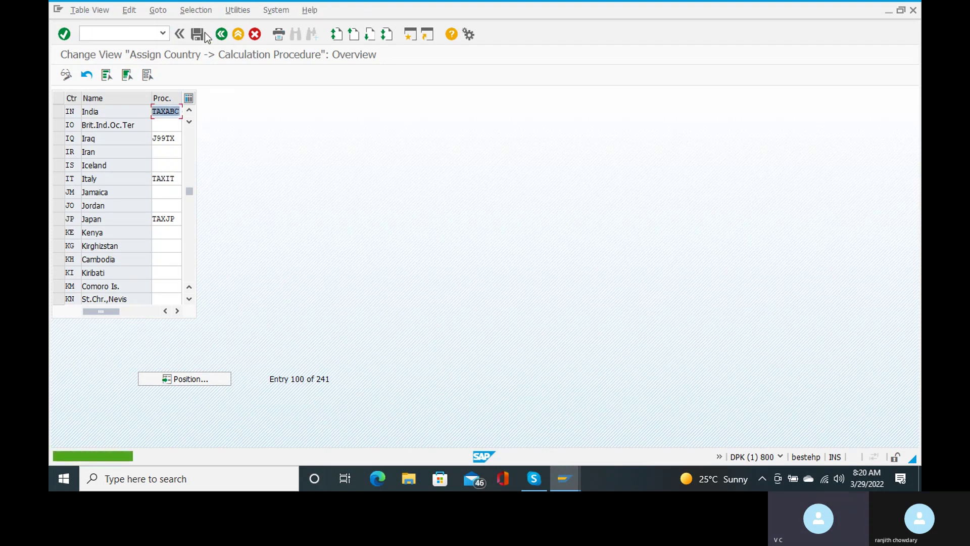
# Leave the country assignment view and open the vendor invoice entry with transaction FB60
pyautogui.click(95, 31)
pyautogui.write('/n')
pyautogui.press('Return')
pyautogui.write('fb')
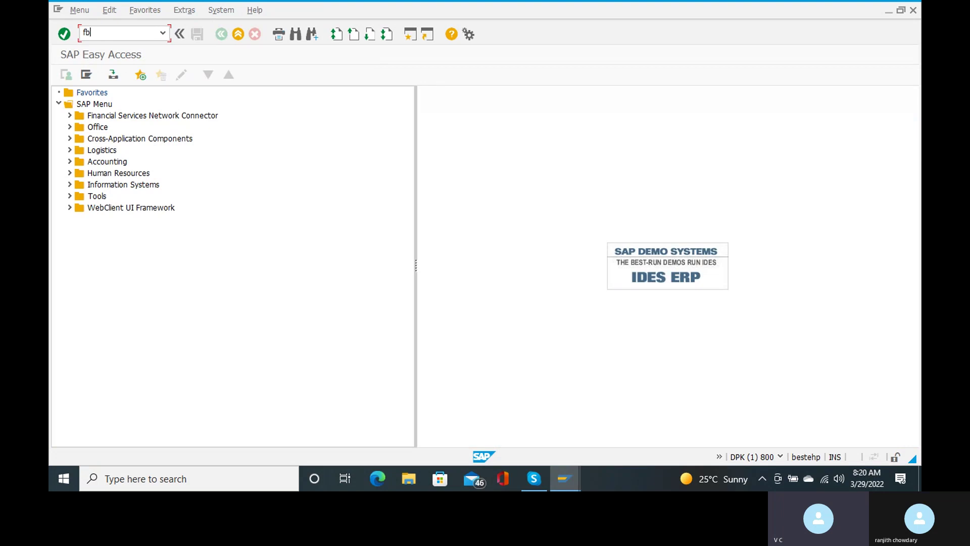
pyautogui.write('6')
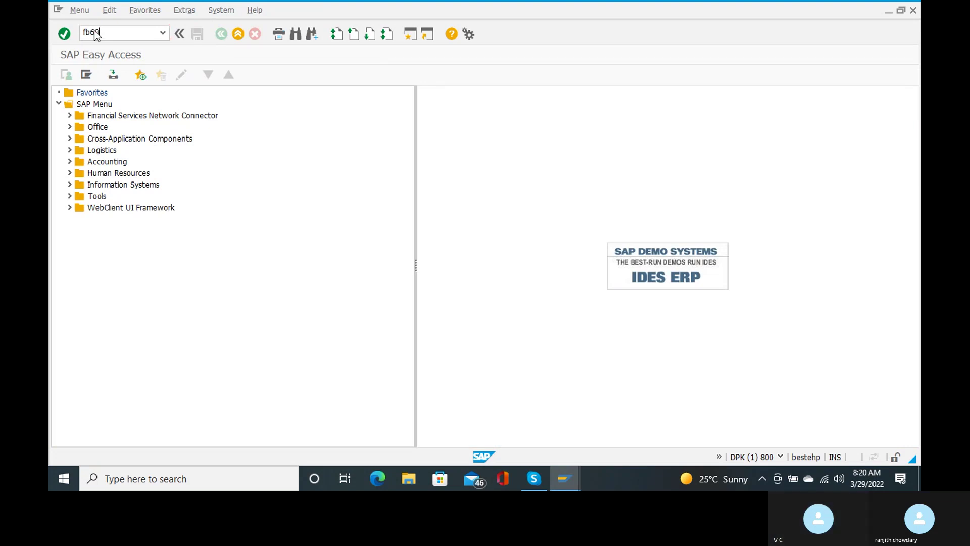
pyautogui.write('0')
pyautogui.press('Return')
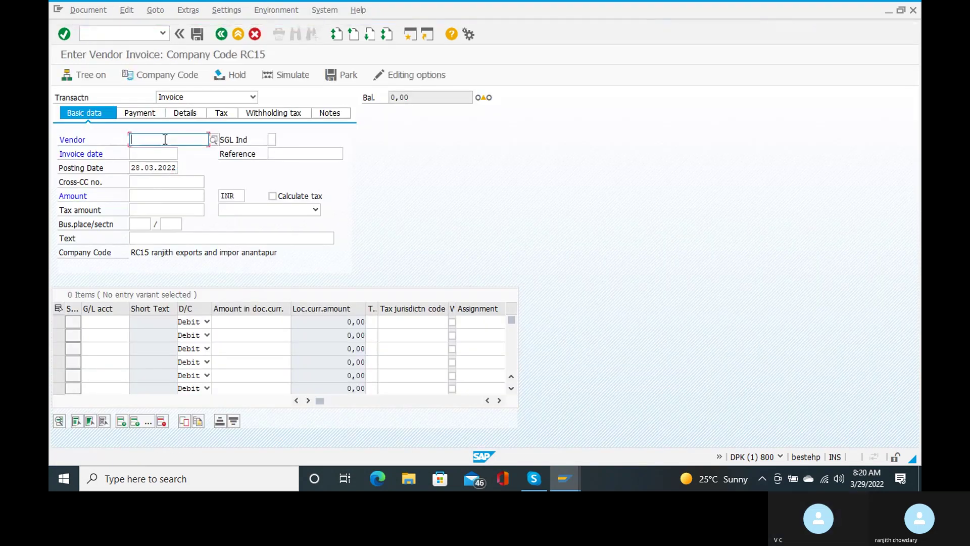
# Search the vendors by postal code 123456 and choose the Anantapur vendor for the invoice
pyautogui.click(215, 142)
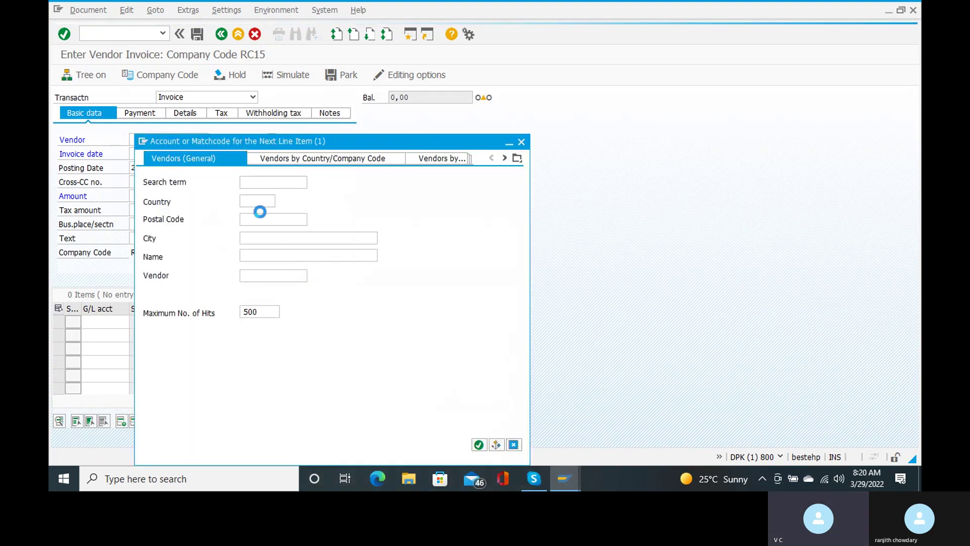
pyautogui.click(256, 220)
pyautogui.write('123456')
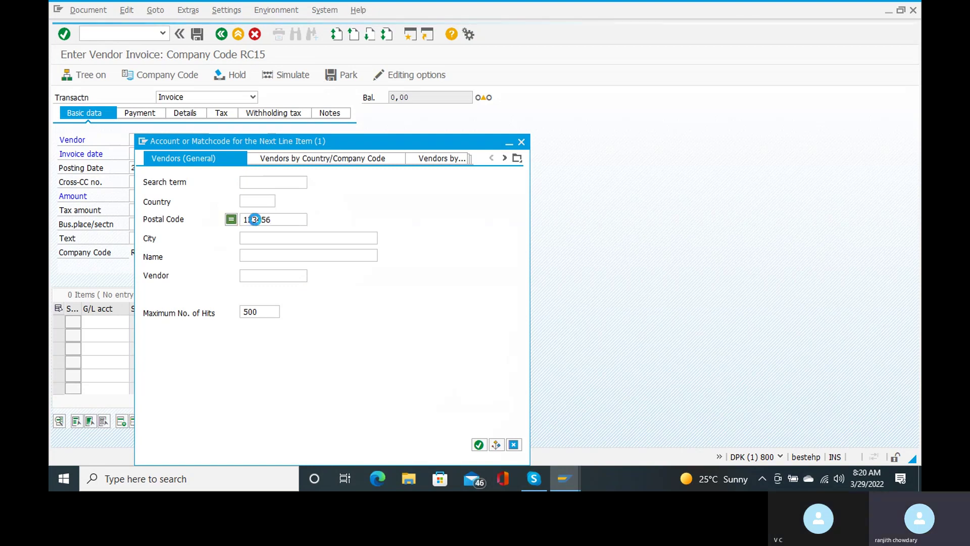
pyautogui.press('Return')
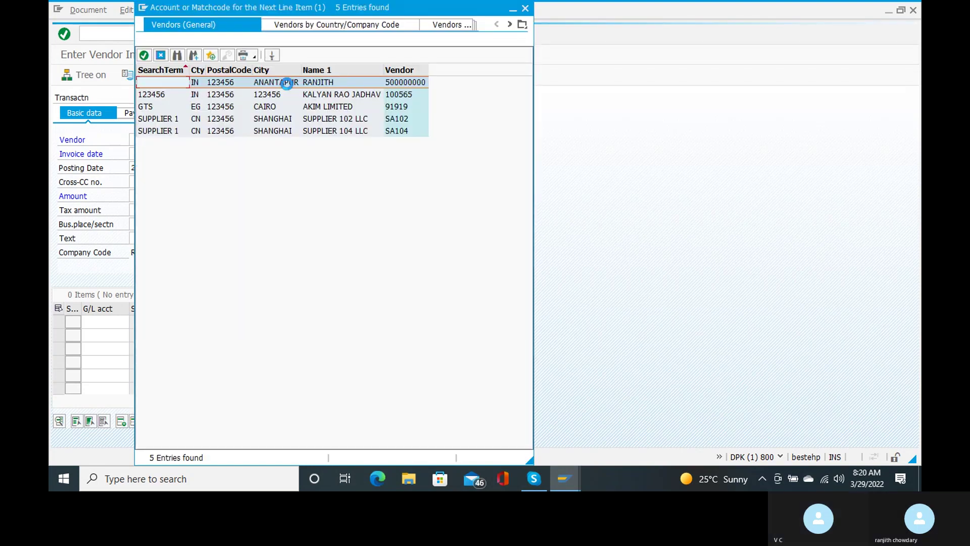
pyautogui.doubleClick(289, 86)
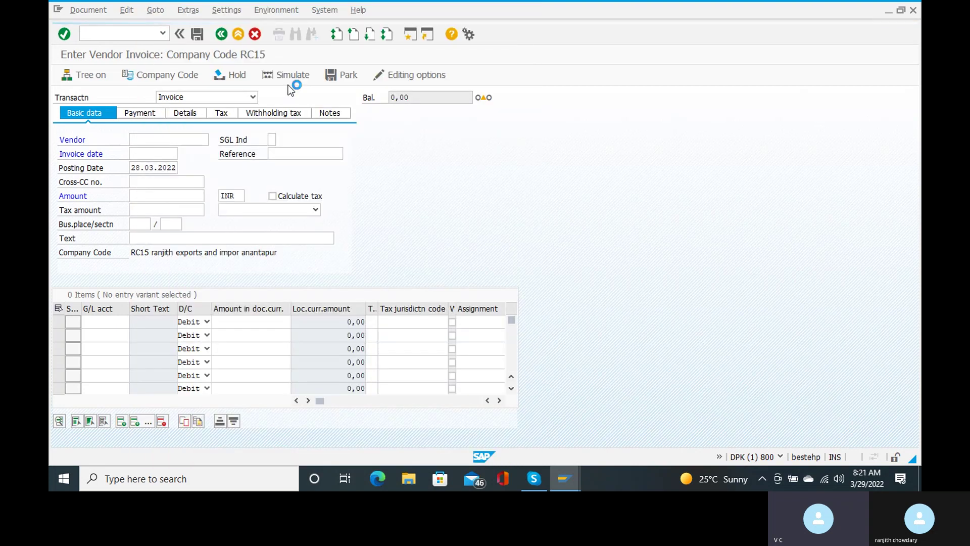
# Set the invoice date to 29.03.2022 and the reference to 1
pyautogui.click(152, 153)
pyautogui.write('2')
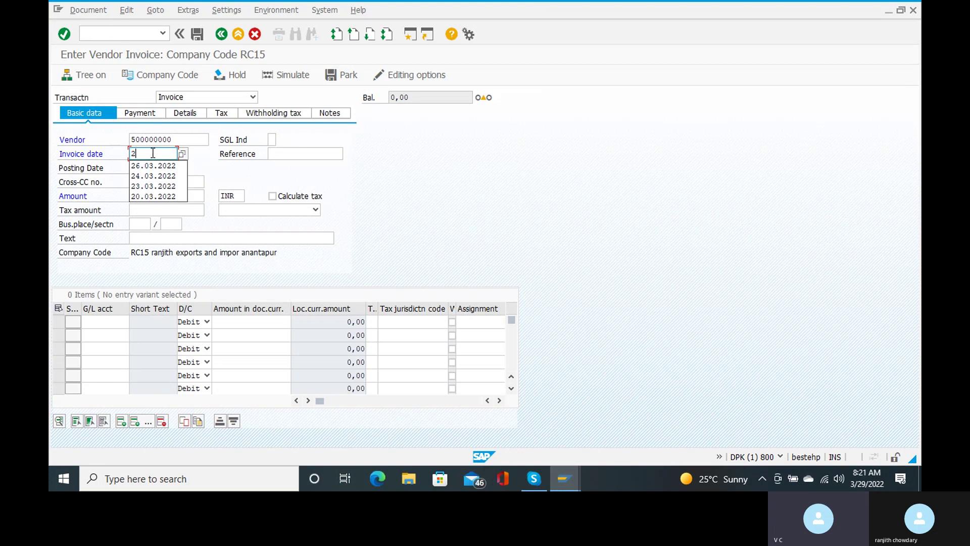
pyautogui.write('9.03.2022')
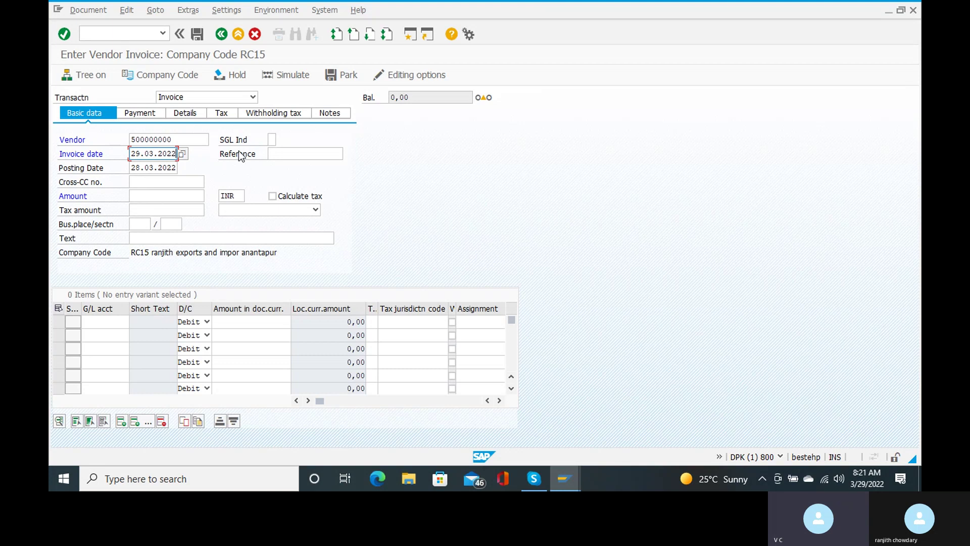
pyautogui.click(279, 151)
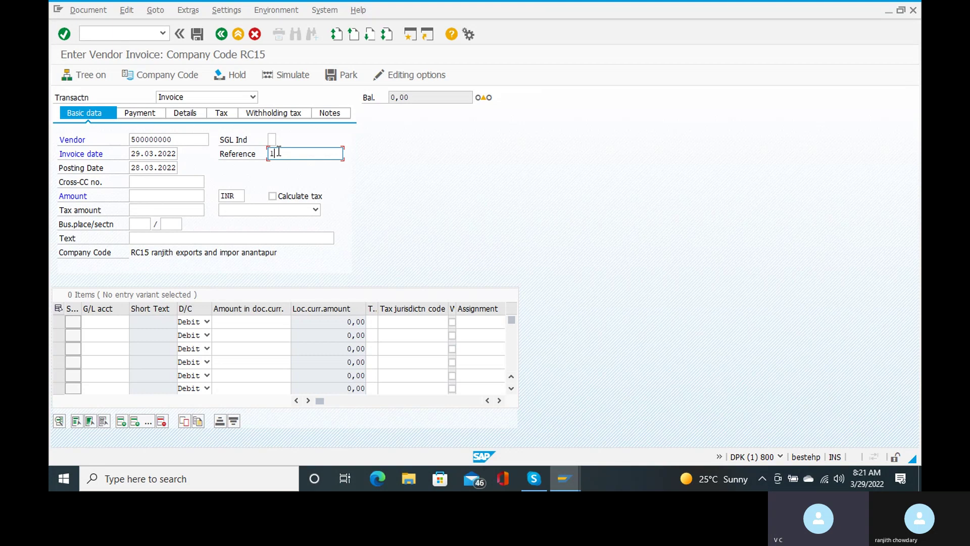
pyautogui.write('1')
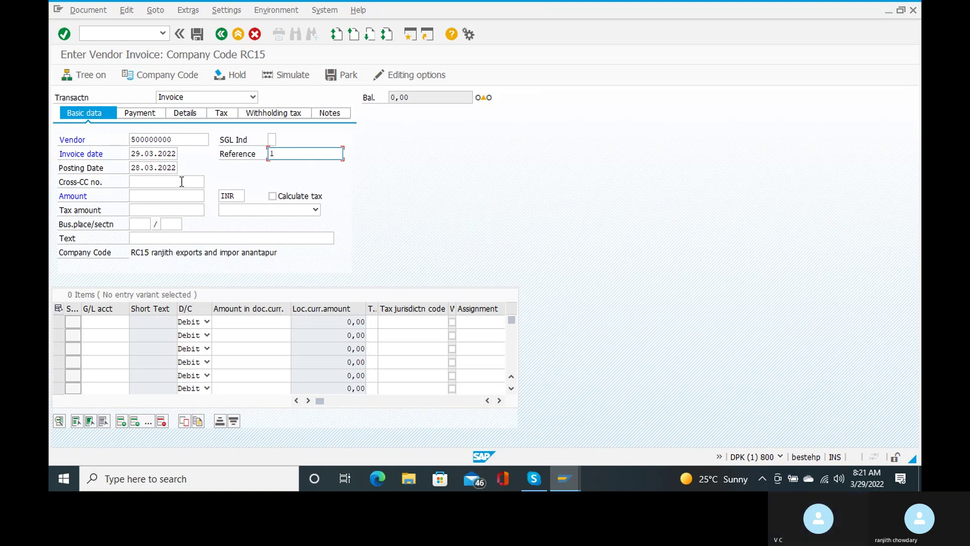
# Enter an invoice amount of 50000 INR, enable Calculate tax, and validate the invoice header
pyautogui.click(166, 198)
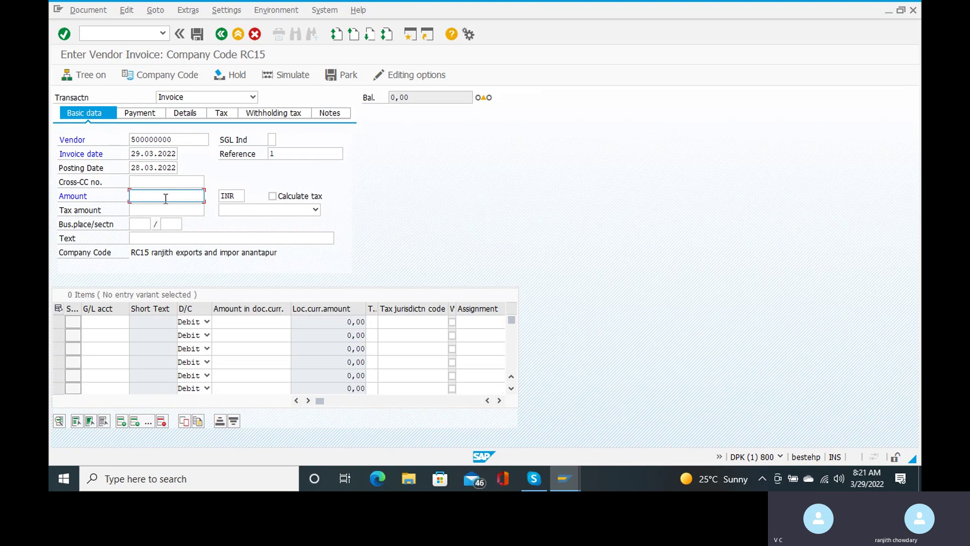
pyautogui.write('50000')
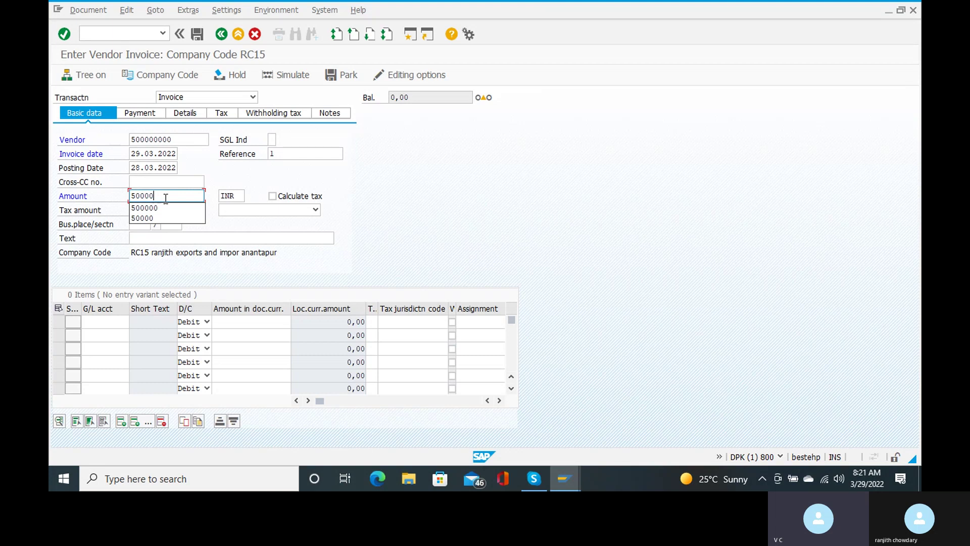
pyautogui.press('Escape')
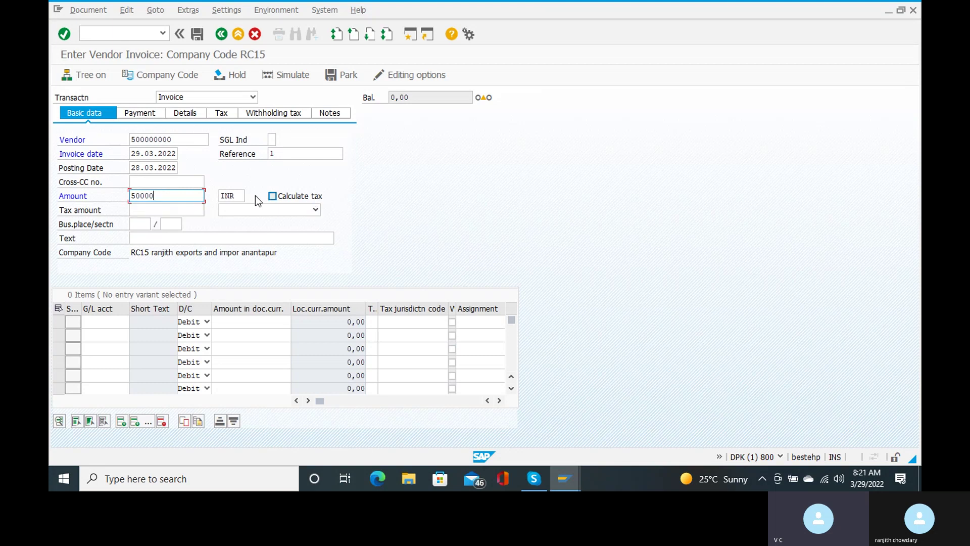
pyautogui.click(273, 197)
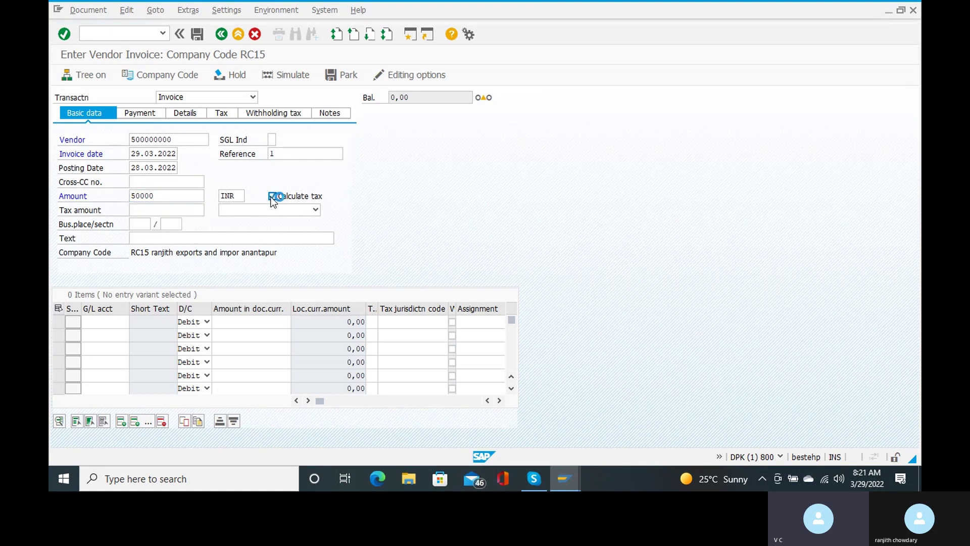
pyautogui.press('Return')
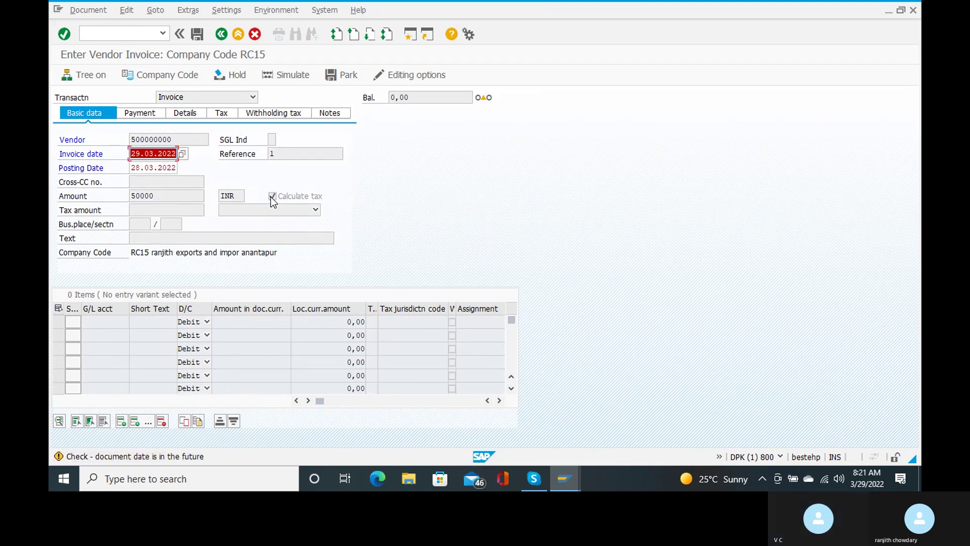
# Accept the invoice date check and choose tax code A1 (input tax @8%) for the vendor invoice
pyautogui.press('Return')
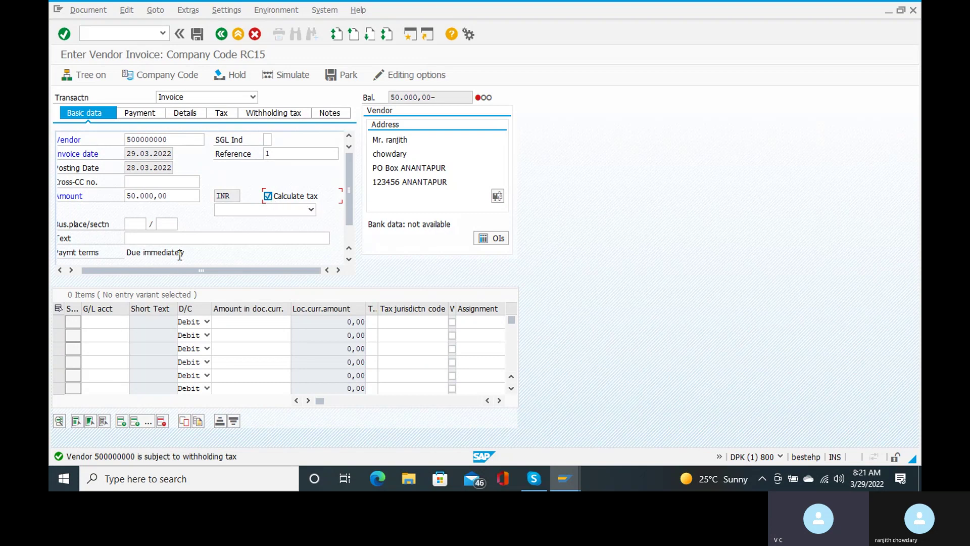
pyautogui.click(310, 210)
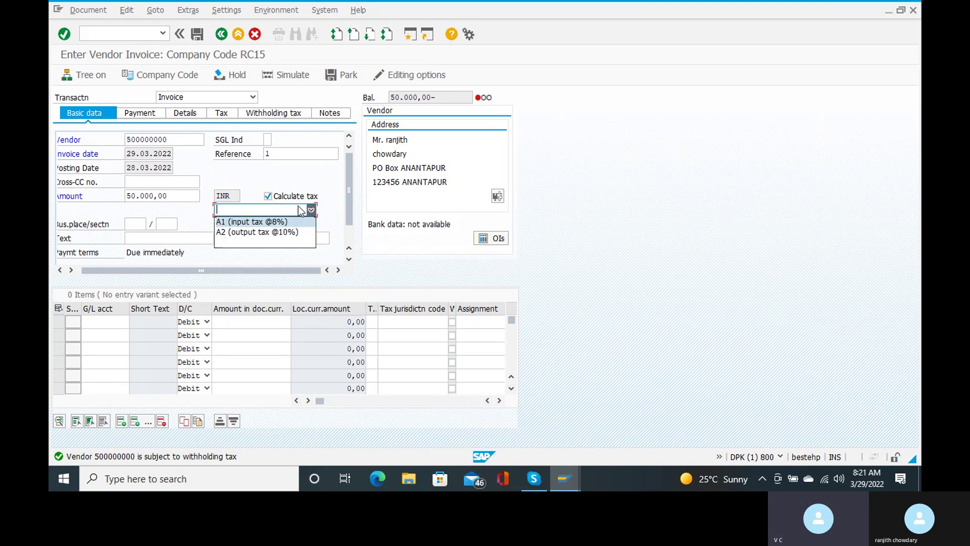
pyautogui.click(281, 225)
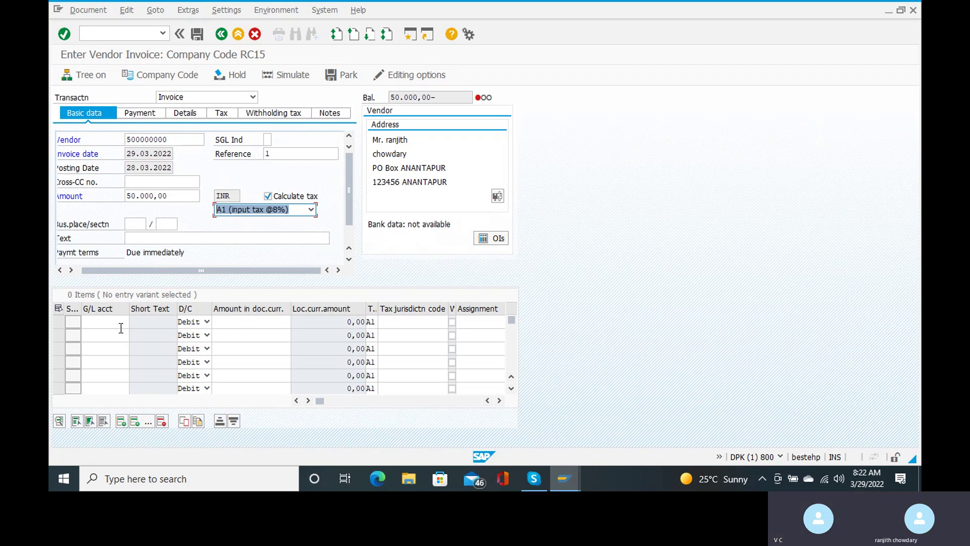
pyautogui.click(312, 210)
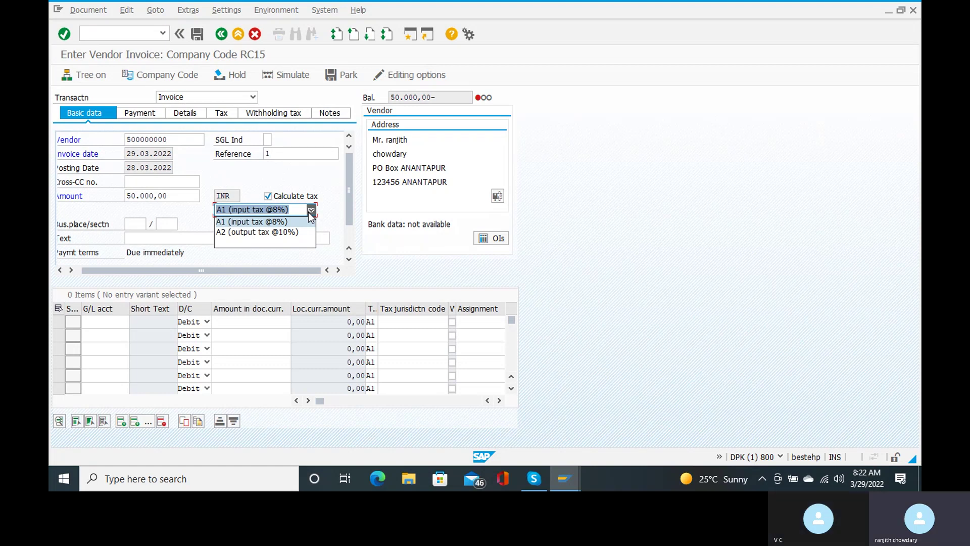
pyautogui.click(634, 273)
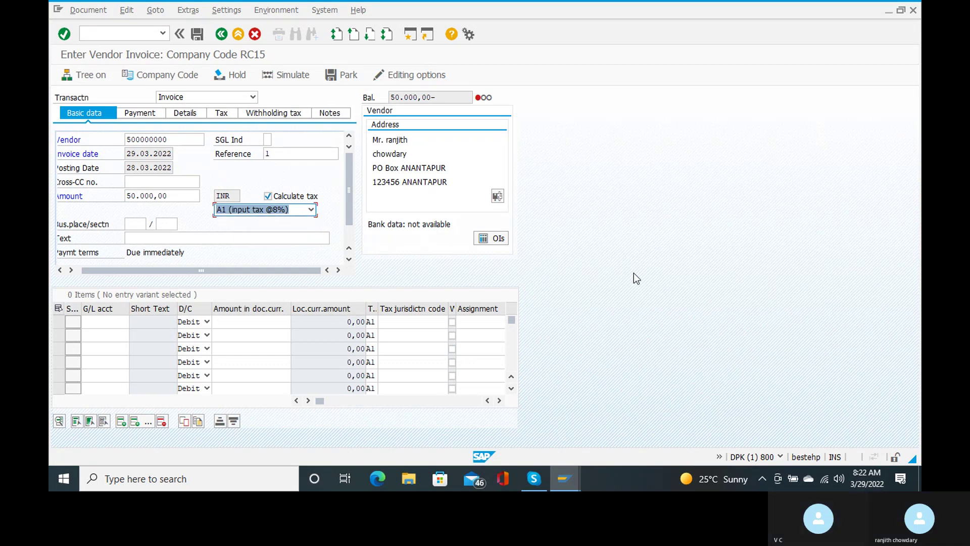
# Set the vendor invoice text to "purchasing raw material from vendor"
pyautogui.click(168, 235)
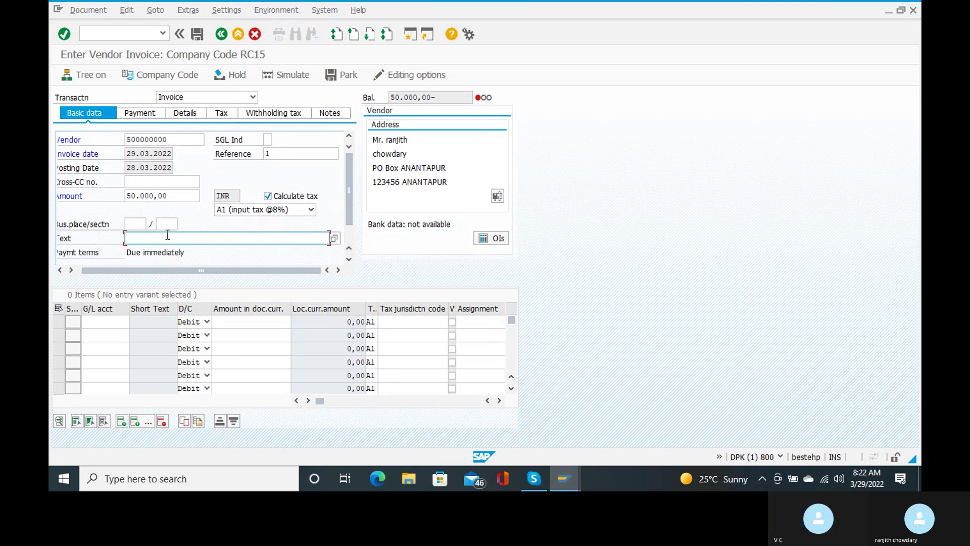
pyautogui.click(167, 236)
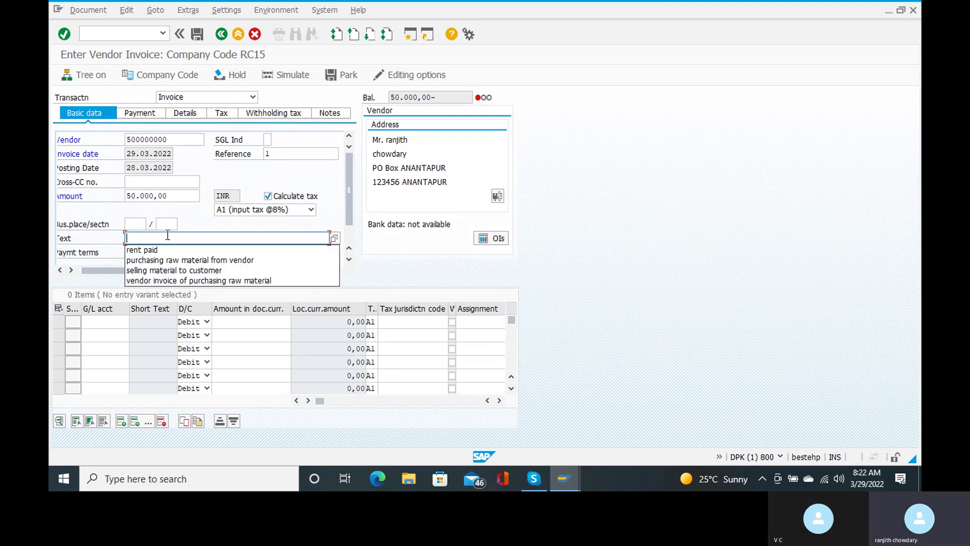
pyautogui.click(169, 260)
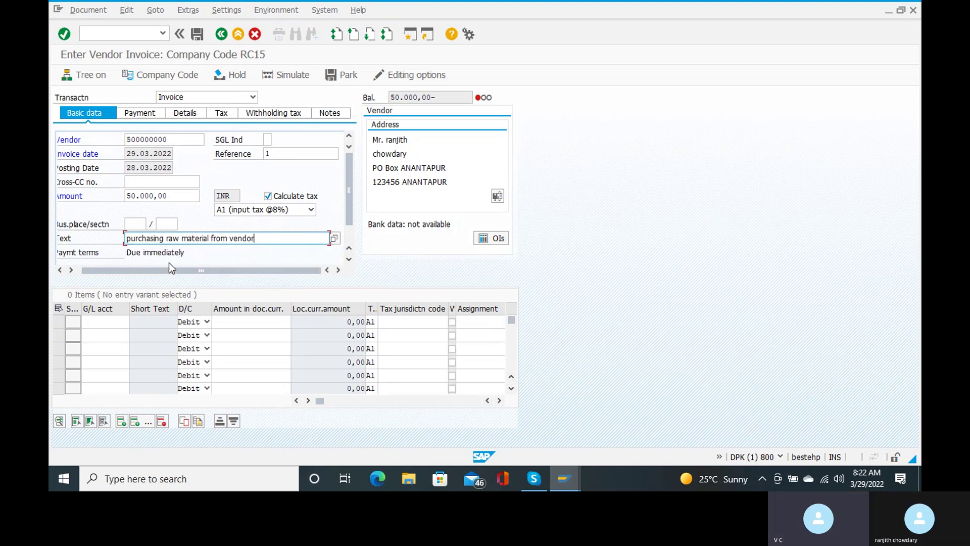
# Look up the G/L accounts and assign the raw material account to the first line item
pyautogui.click(95, 327)
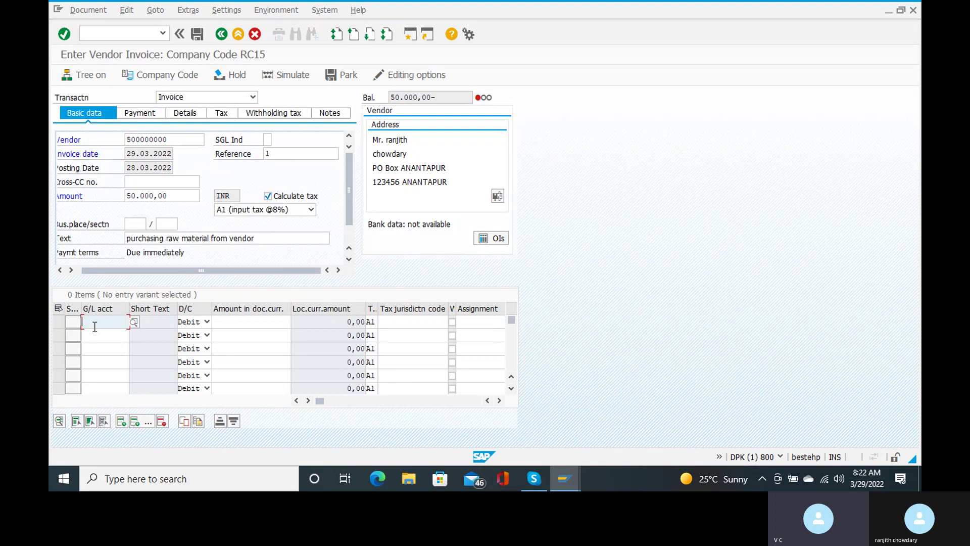
pyautogui.click(137, 325)
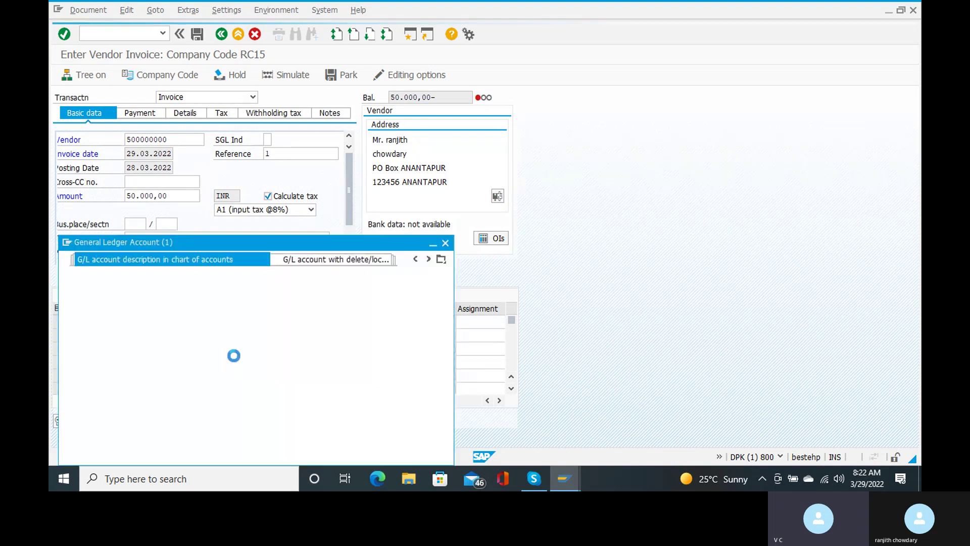
pyautogui.click(402, 444)
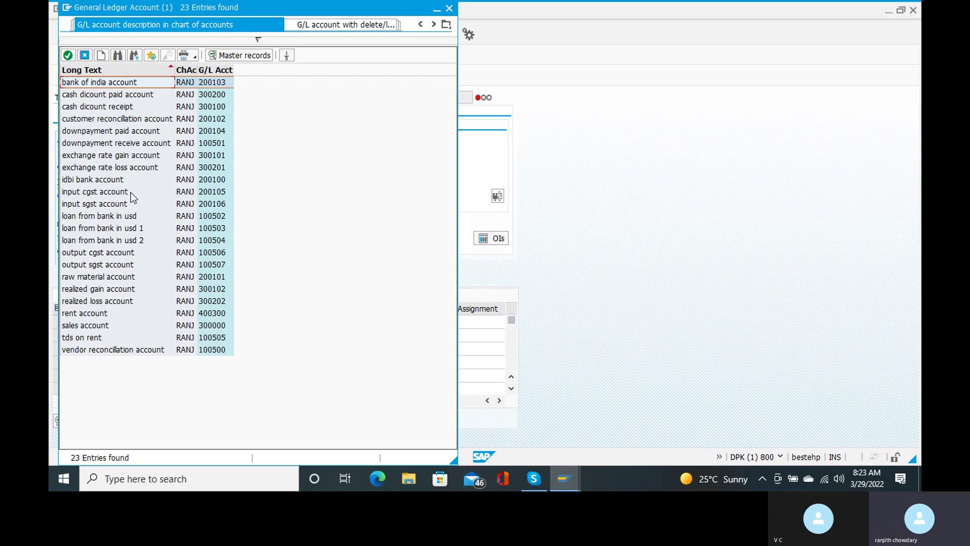
pyautogui.press('Down')
pyautogui.press('Down')
pyautogui.press('Down')
pyautogui.press('Down')
pyautogui.press('Down')
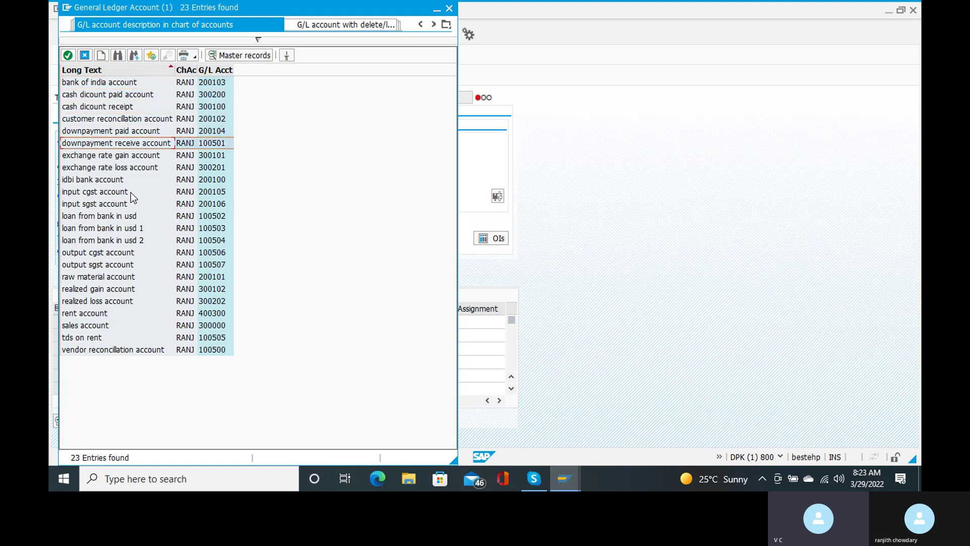
pyautogui.press('Down')
pyautogui.press('Down')
pyautogui.press('Down')
pyautogui.press('Down')
pyautogui.press('Down')
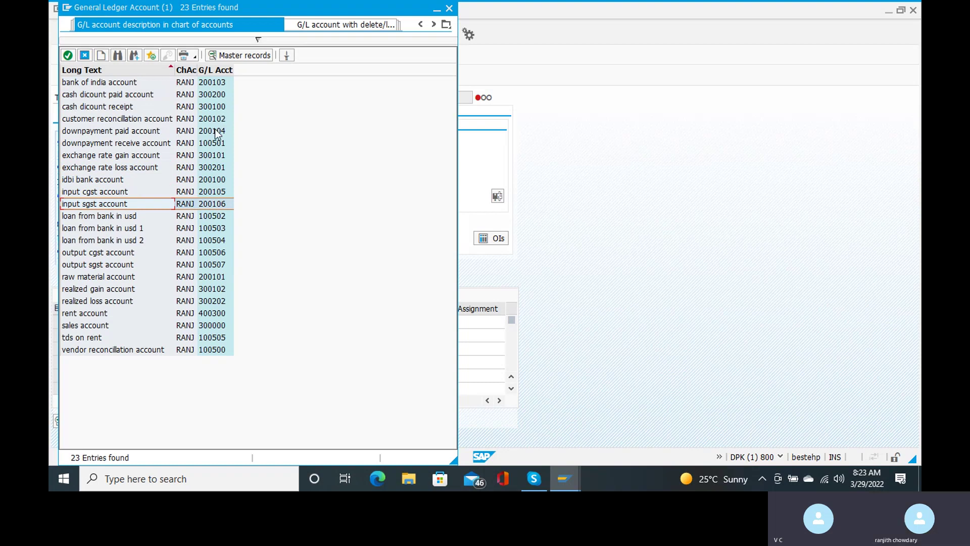
pyautogui.doubleClick(79, 282)
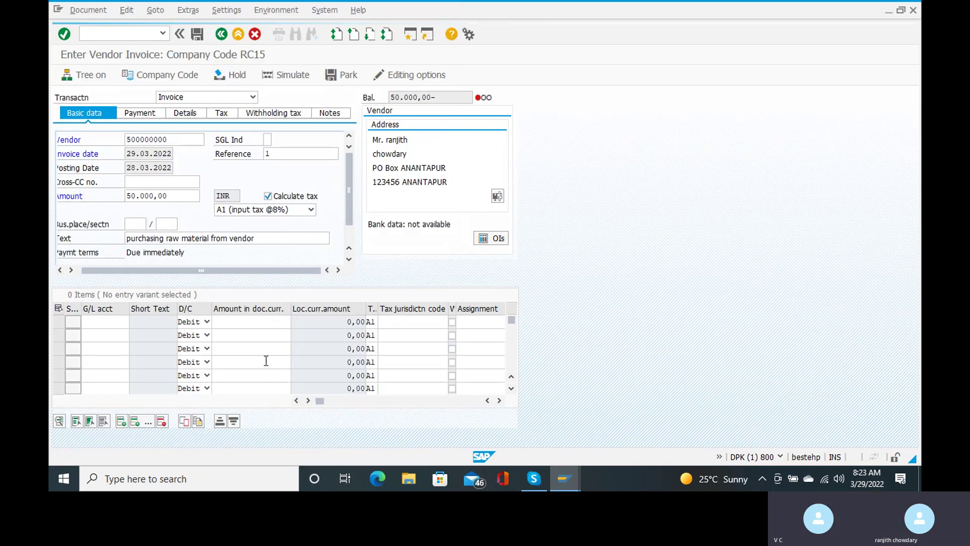
# Enter a debit amount of 50000 for the raw material line item and validate the entry
pyautogui.click(251, 323)
pyautogui.write('50')
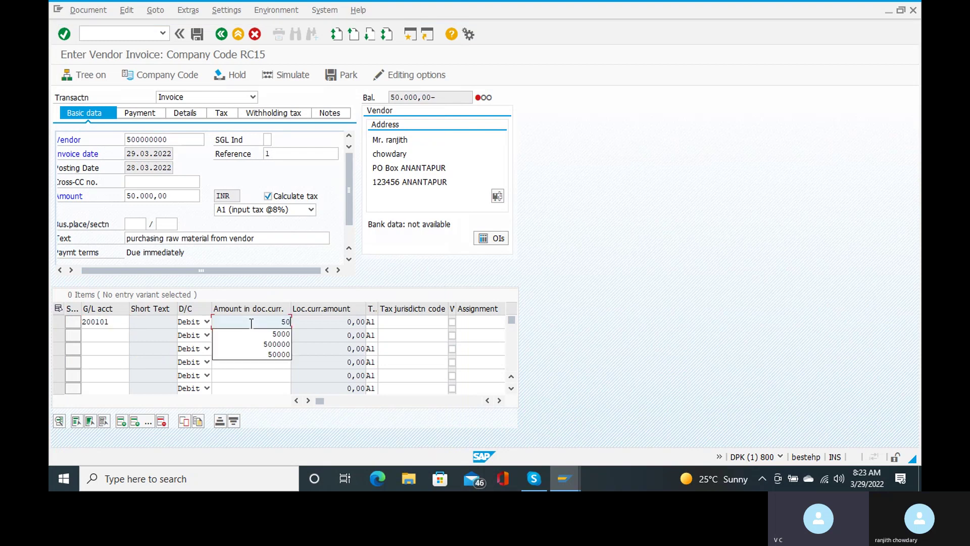
pyautogui.press('Down')
pyautogui.press('Down')
pyautogui.press('Down')
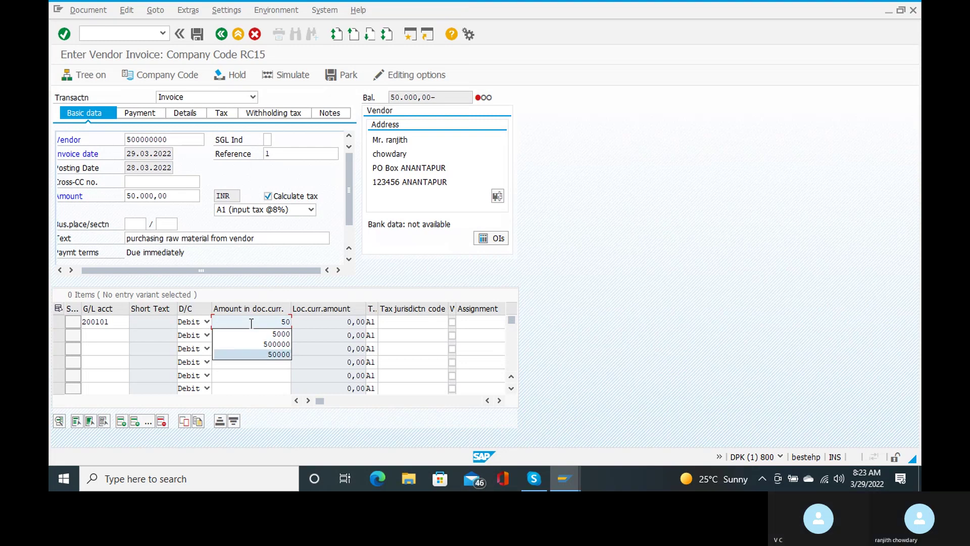
pyautogui.press('Return')
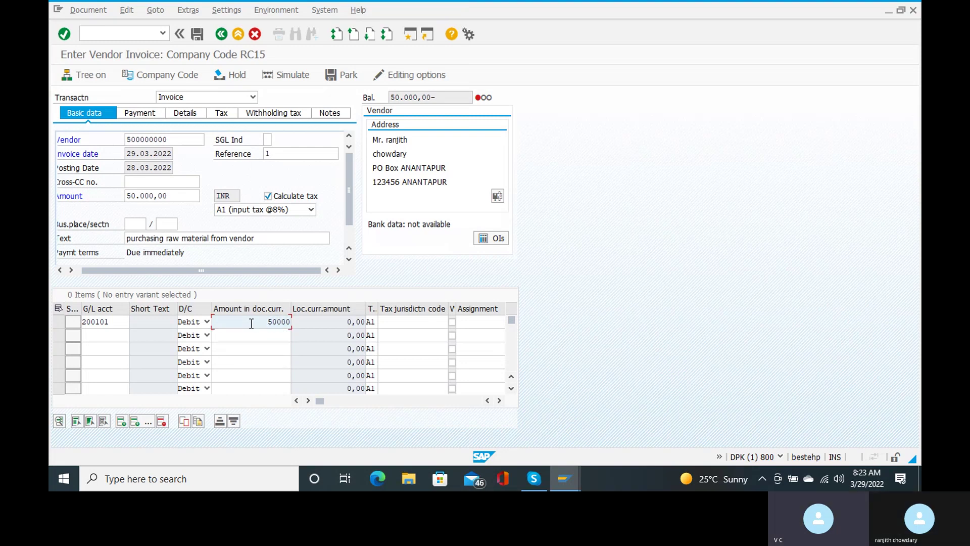
pyautogui.press('Return')
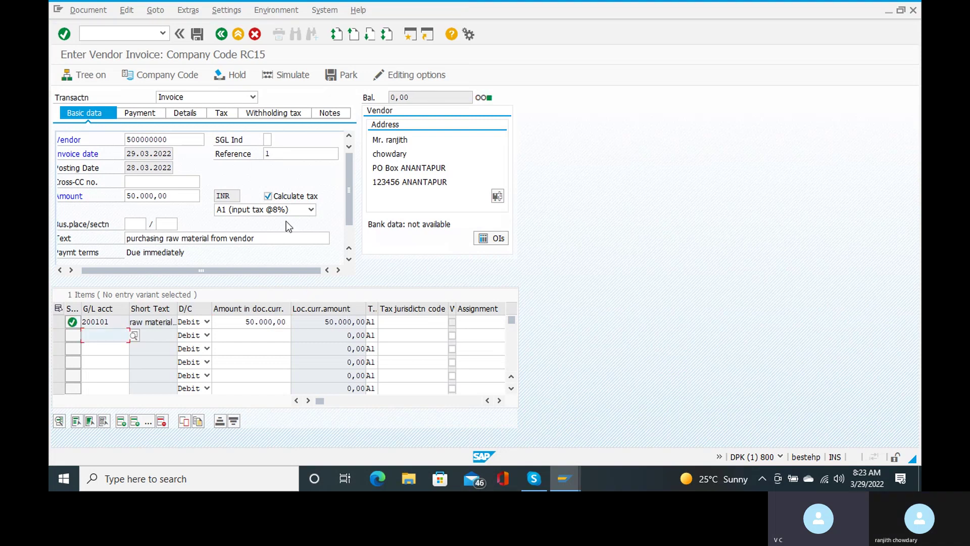
# Simulate the vendor invoice, accept the withholding tax information, and post the document
pyautogui.click(305, 80)
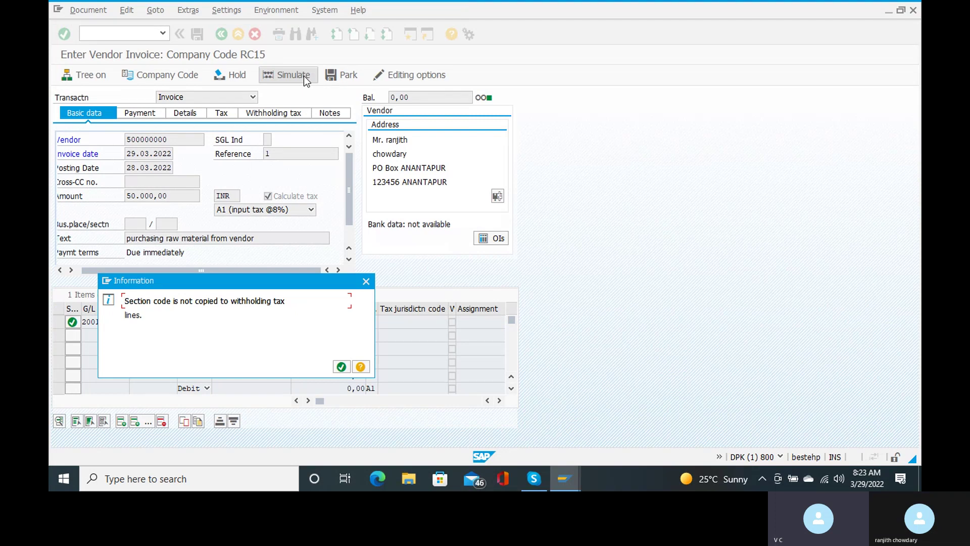
pyautogui.press('Return')
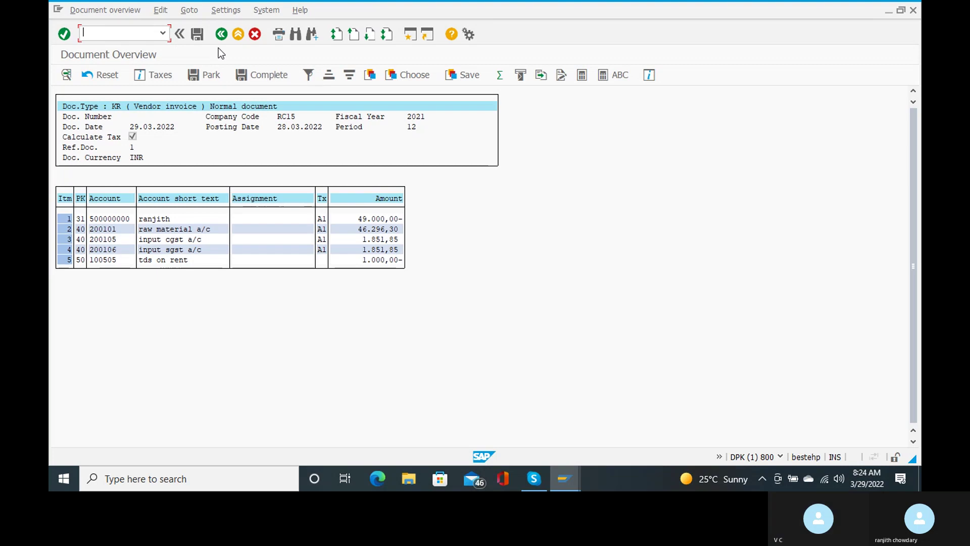
pyautogui.click(200, 37)
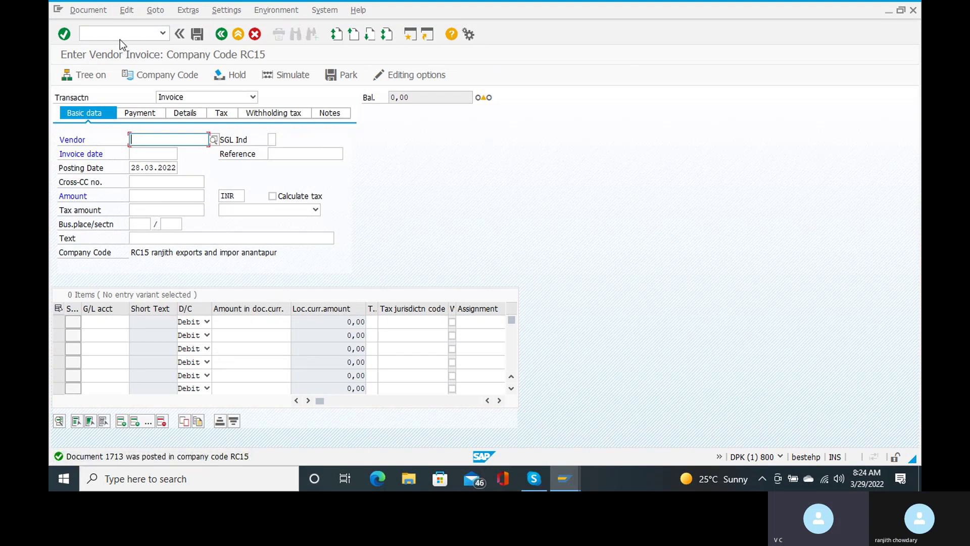
# Display the just posted vendor invoice document to examine its CGST and SGST line items
pyautogui.click(88, 10)
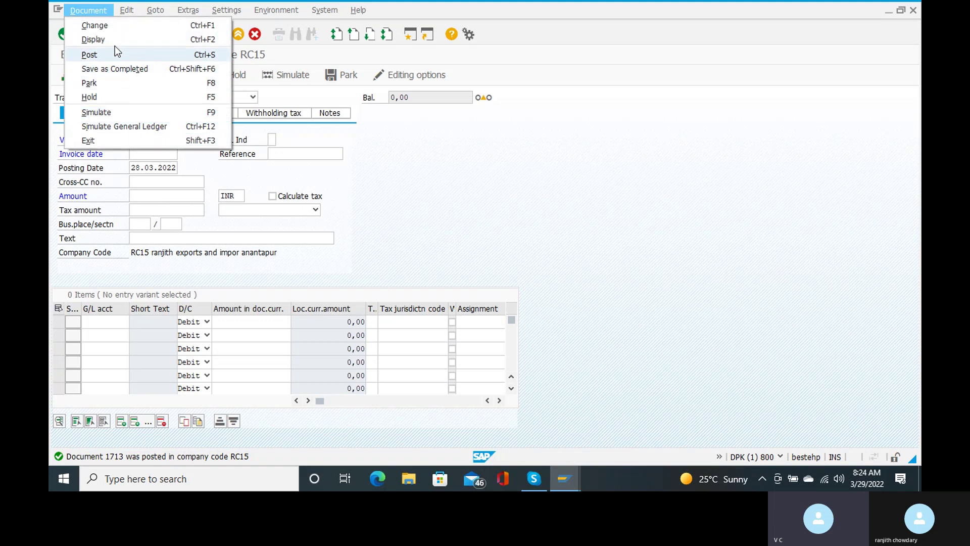
pyautogui.click(118, 41)
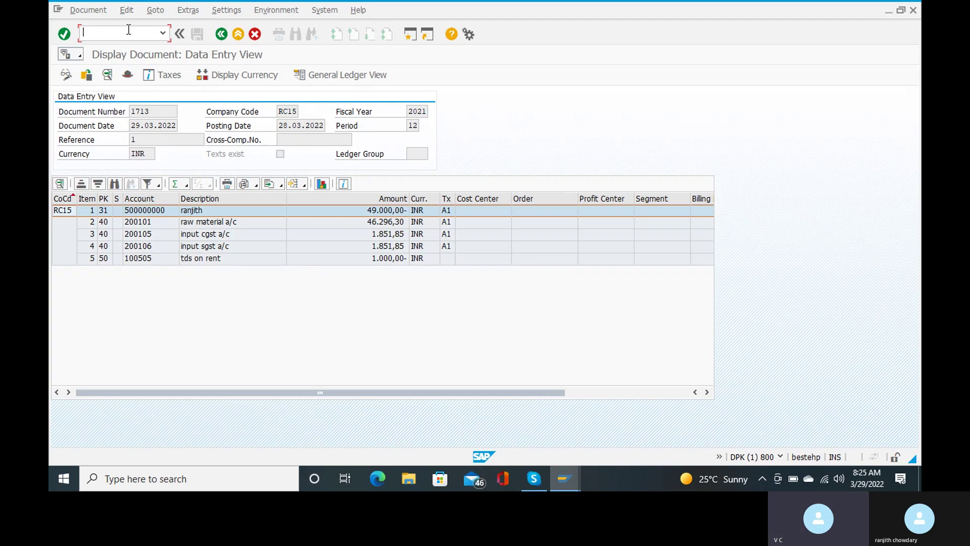
# Leave the document display and open customer invoice entry with transaction FB70
pyautogui.write('/n')
pyautogui.press('Return')
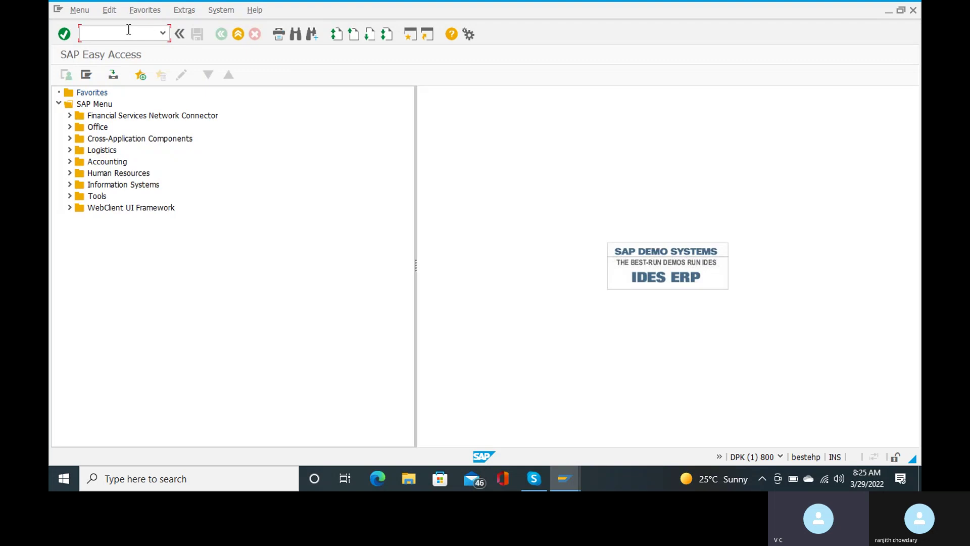
pyautogui.write('fb70')
pyautogui.press('Return')
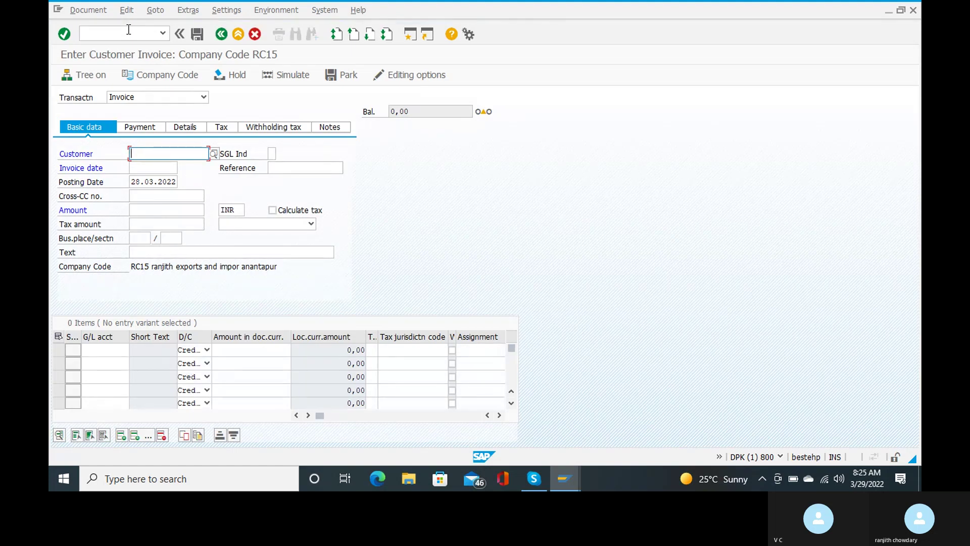
# Search the customers by postal code 515001 and choose the Anantapur customer for the invoice
pyautogui.press('BackSpace')
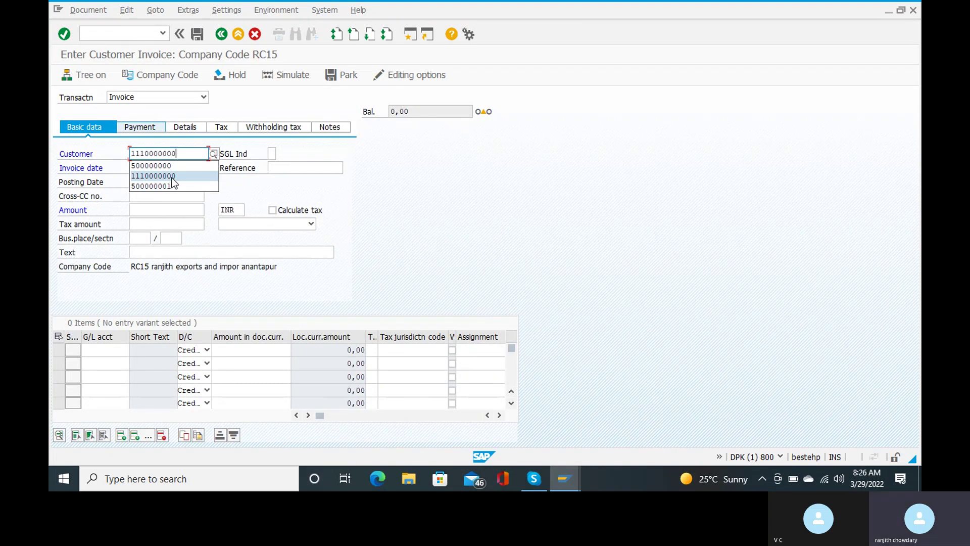
pyautogui.click(170, 181)
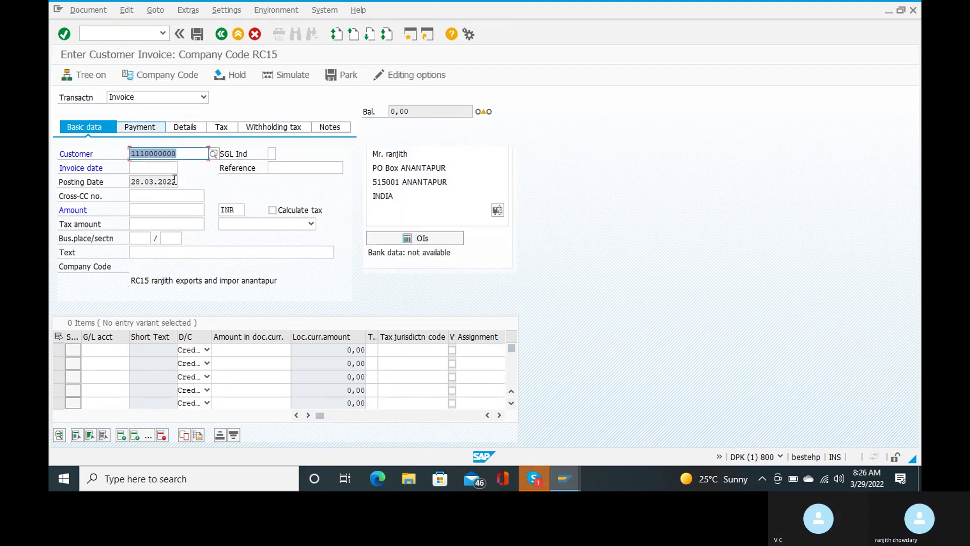
pyautogui.click(216, 155)
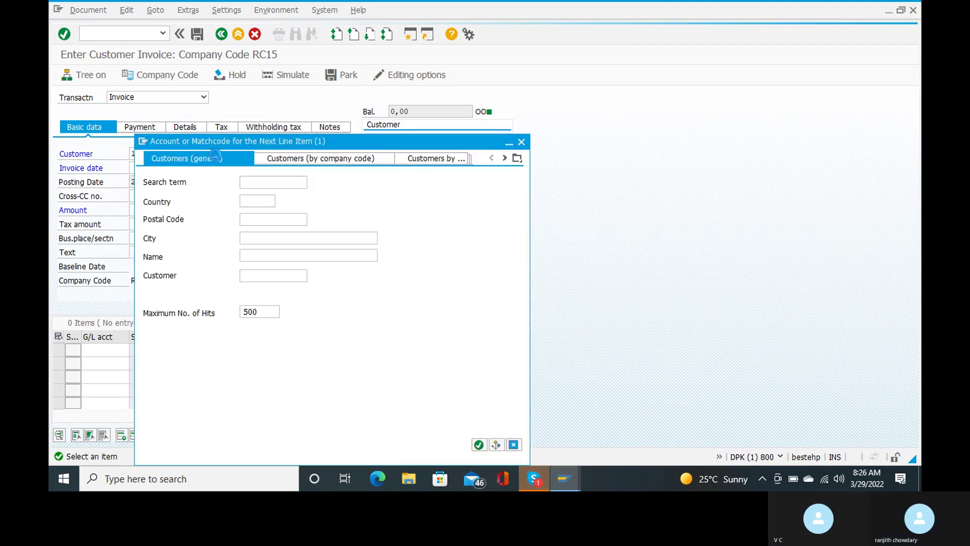
pyautogui.click(262, 219)
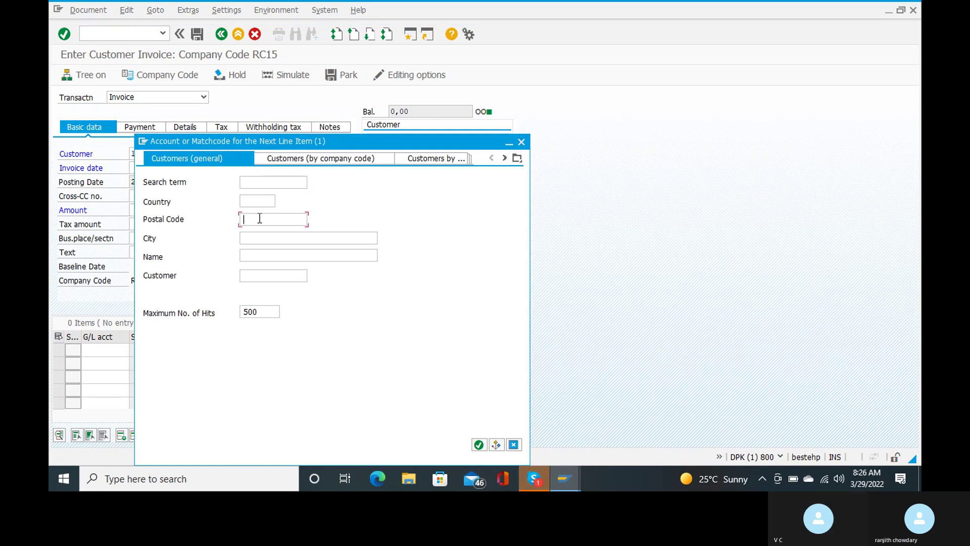
pyautogui.write('515001')
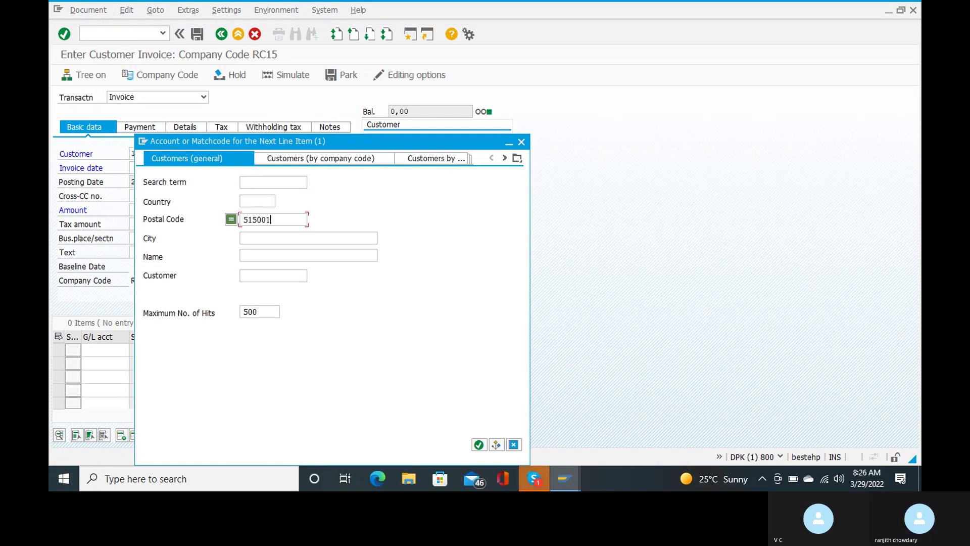
pyautogui.press('Return')
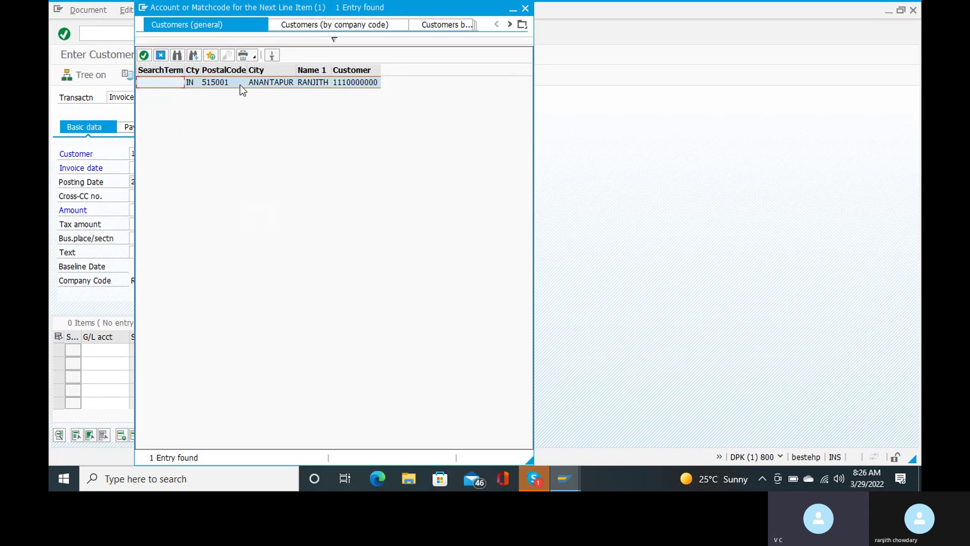
pyautogui.doubleClick(241, 85)
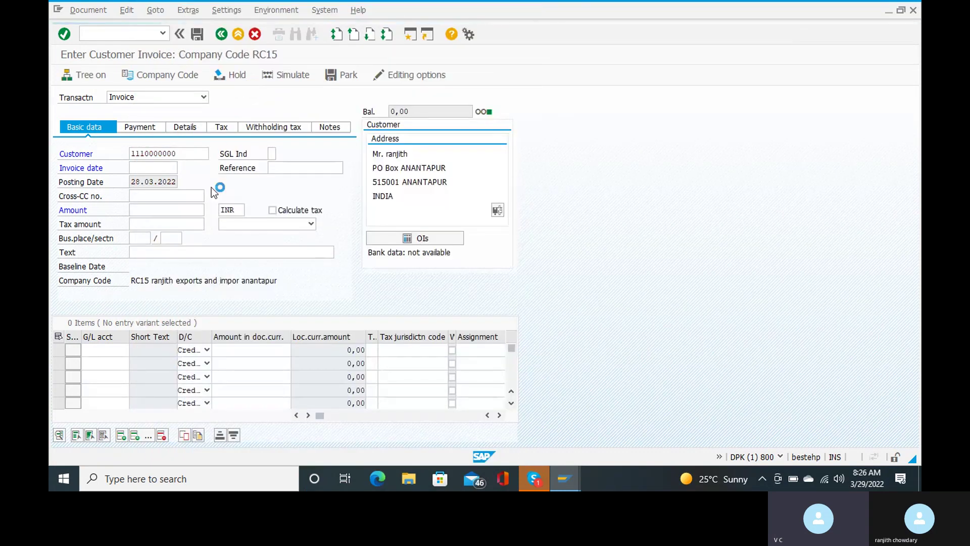
# Set the customer invoice date to 29.03.2022
pyautogui.click(137, 167)
pyautogui.write('28.03.2022')
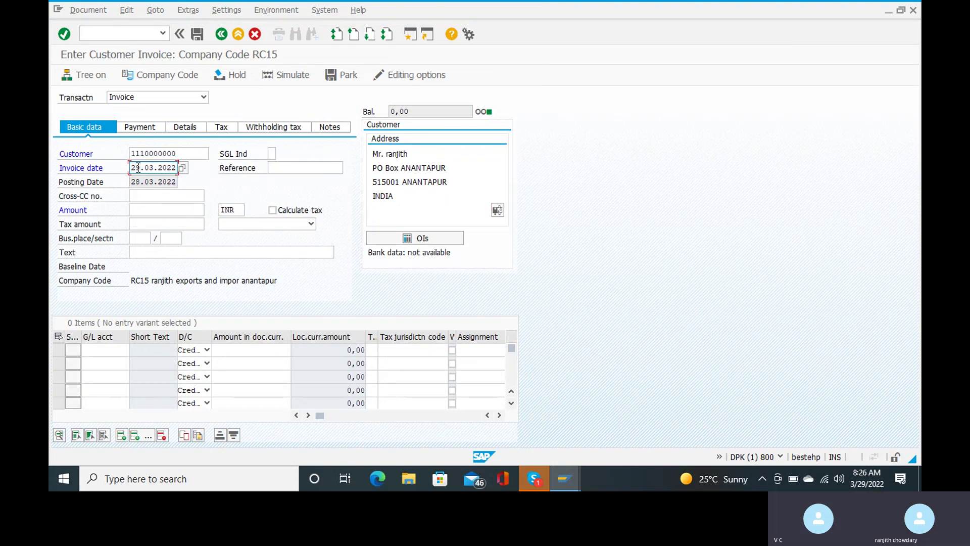
pyautogui.click(138, 168)
pyautogui.press('BackSpace')
pyautogui.write('9')
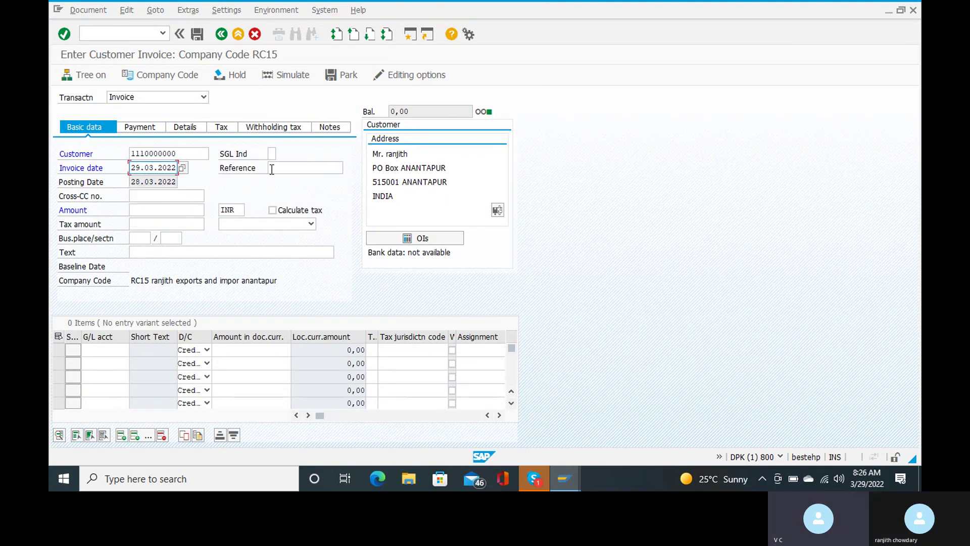
# Set the customer invoice amount to 50000 INR
pyautogui.click(174, 210)
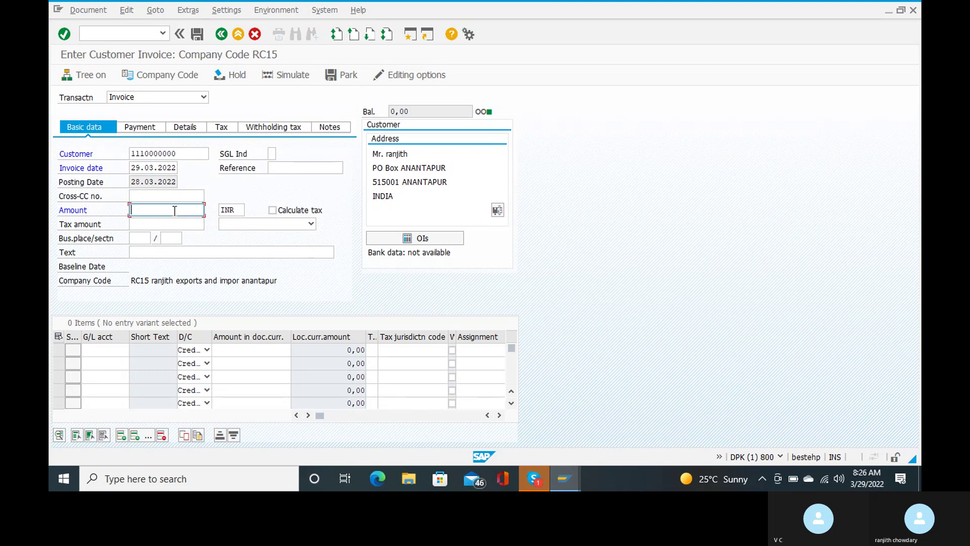
pyautogui.write('5000')
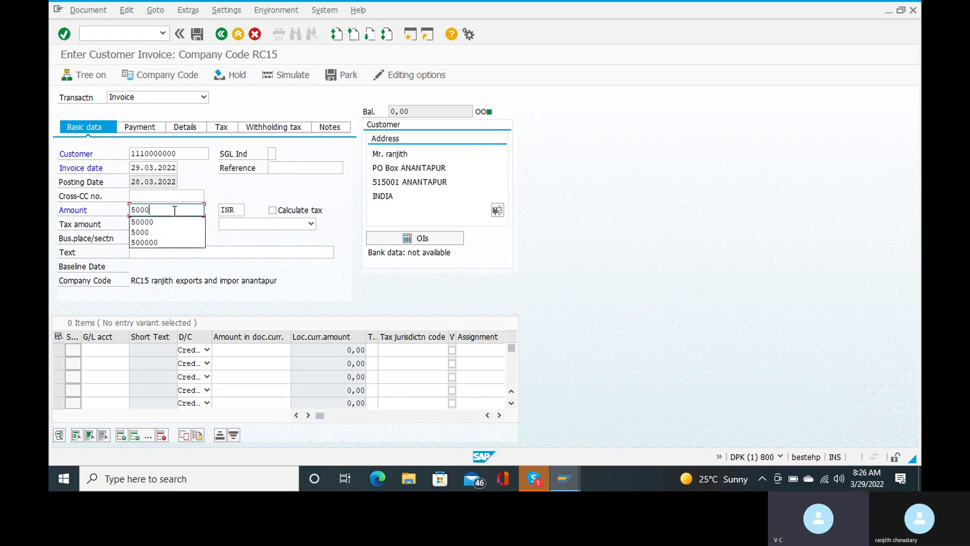
pyautogui.write('0')
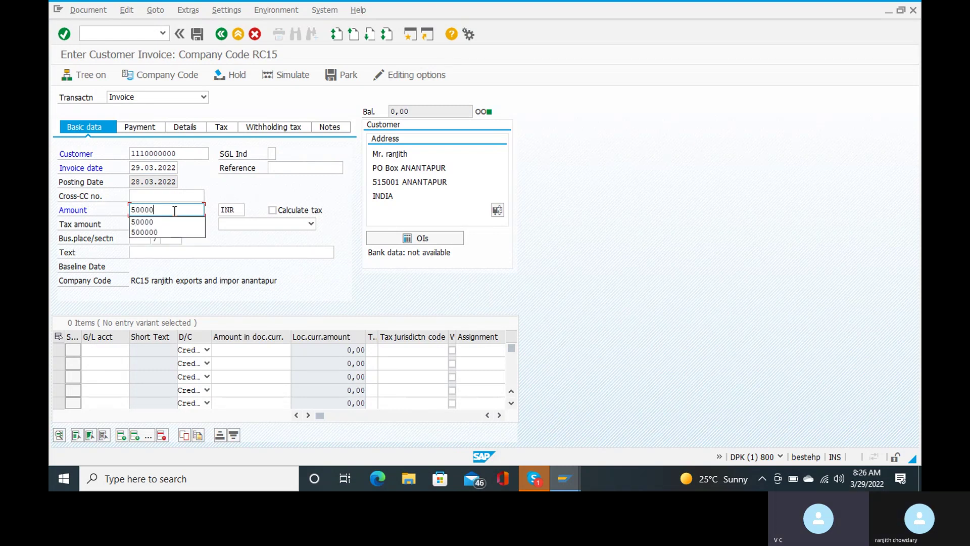
pyautogui.press('Tab')
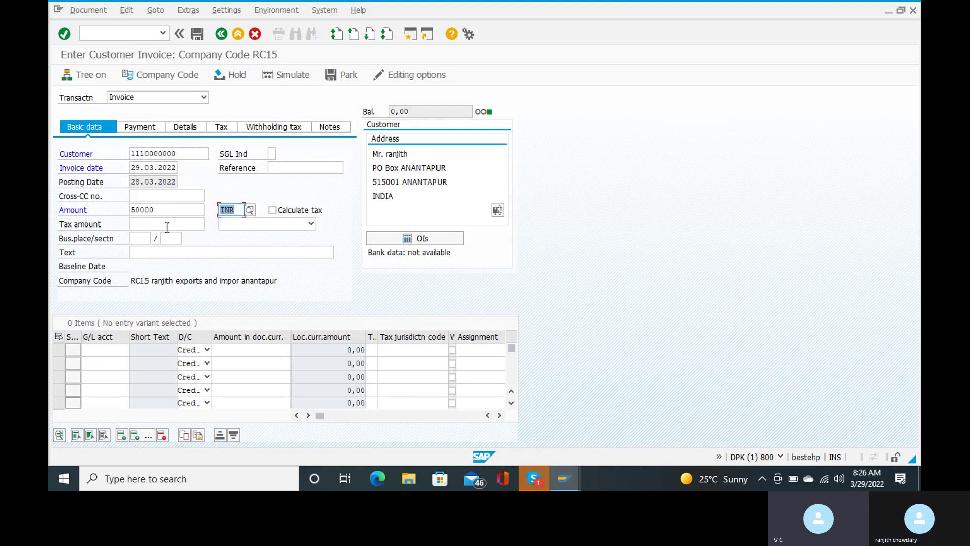
pyautogui.click(272, 210)
pyautogui.click(275, 225)
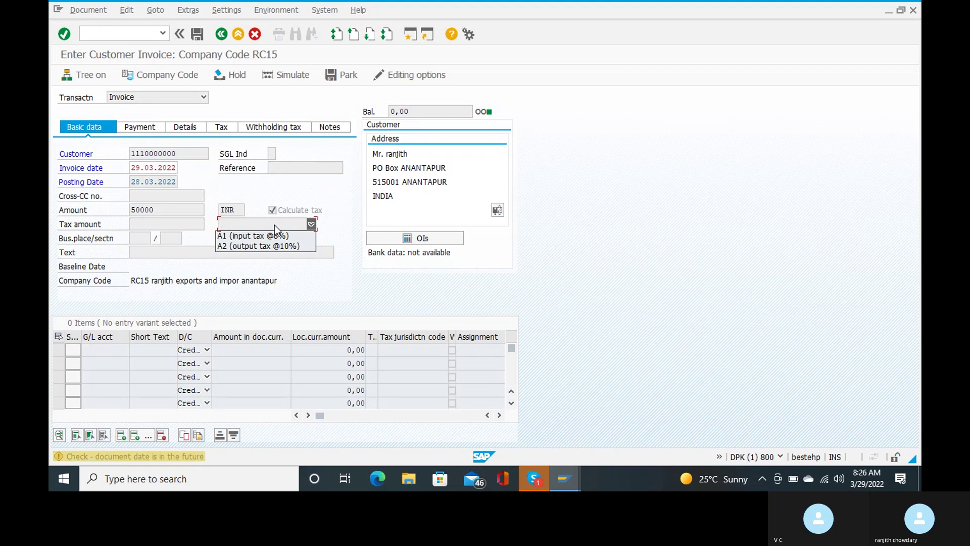
pyautogui.press('Escape')
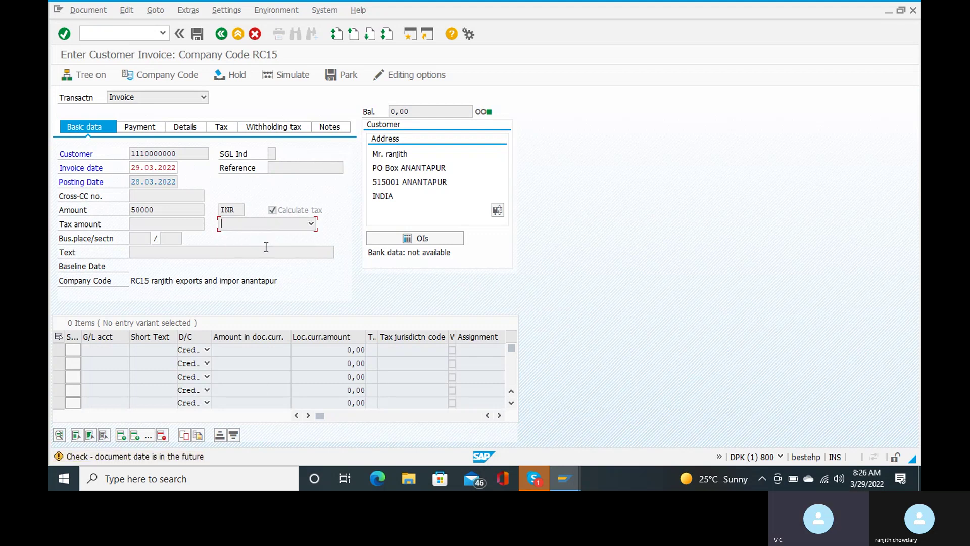
pyautogui.click(296, 222)
pyautogui.click(508, 298)
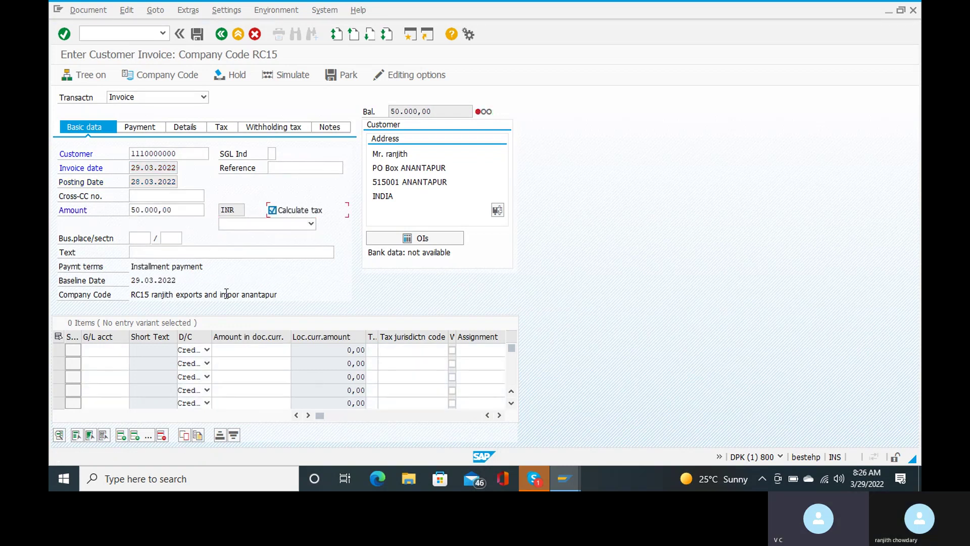
pyautogui.click(292, 223)
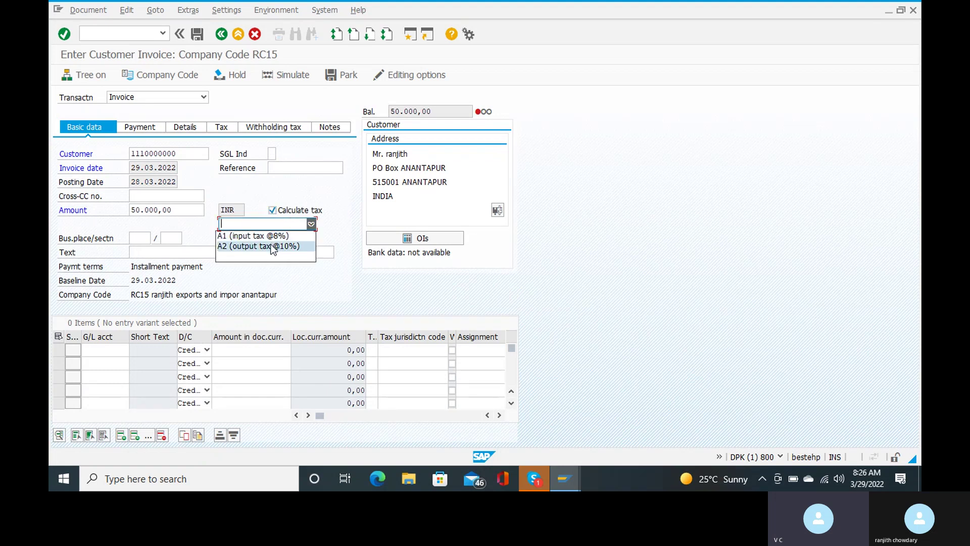
pyautogui.click(274, 248)
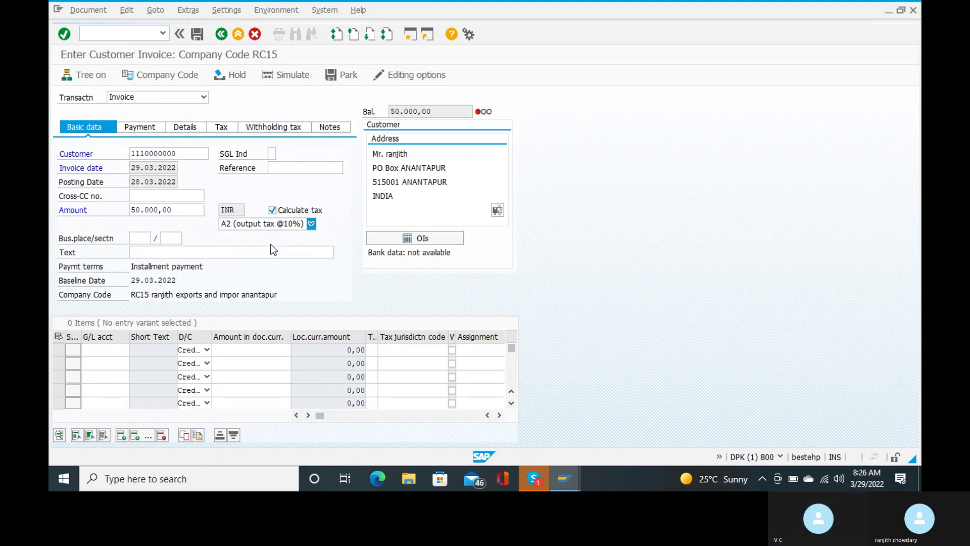
# Enter the invoice text "selling material to customer" from the earlier entries
pyautogui.click(183, 251)
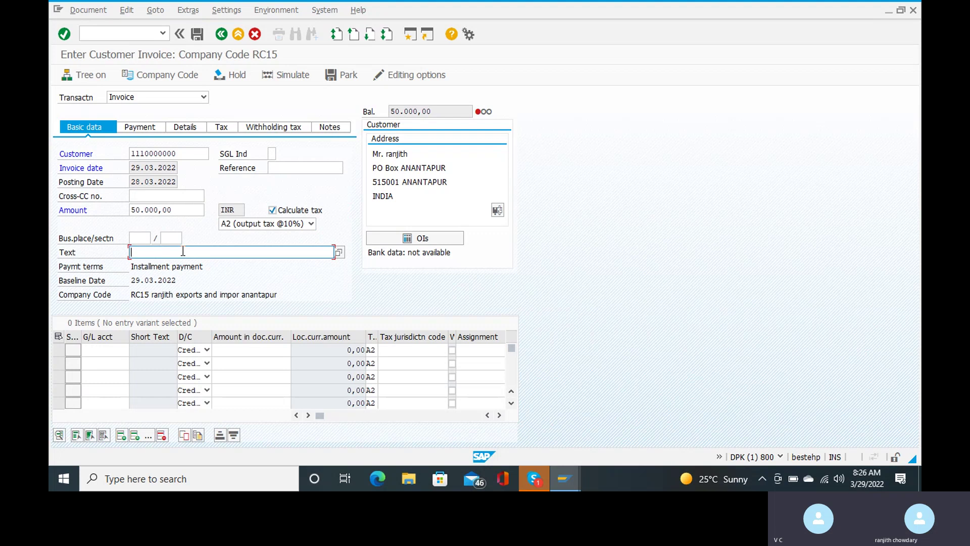
pyautogui.click(183, 251)
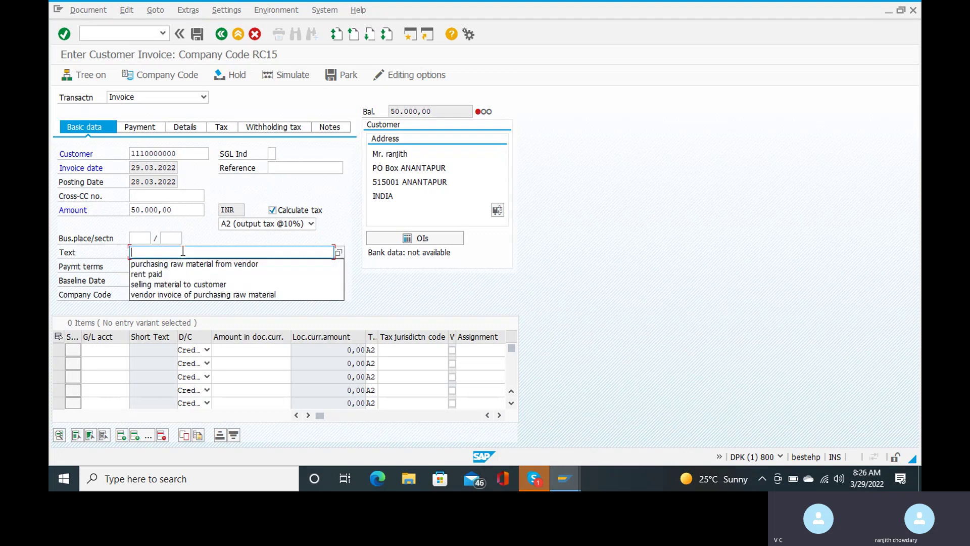
pyautogui.click(168, 284)
# Look up the sales account for the first G/L line item and enter an amount of 50000 for it
pyautogui.click(105, 352)
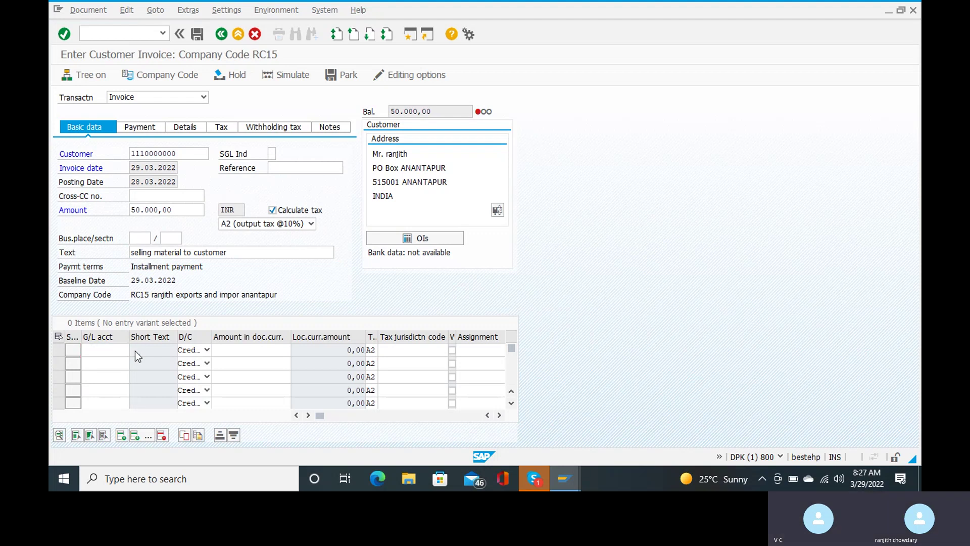
pyautogui.click(135, 350)
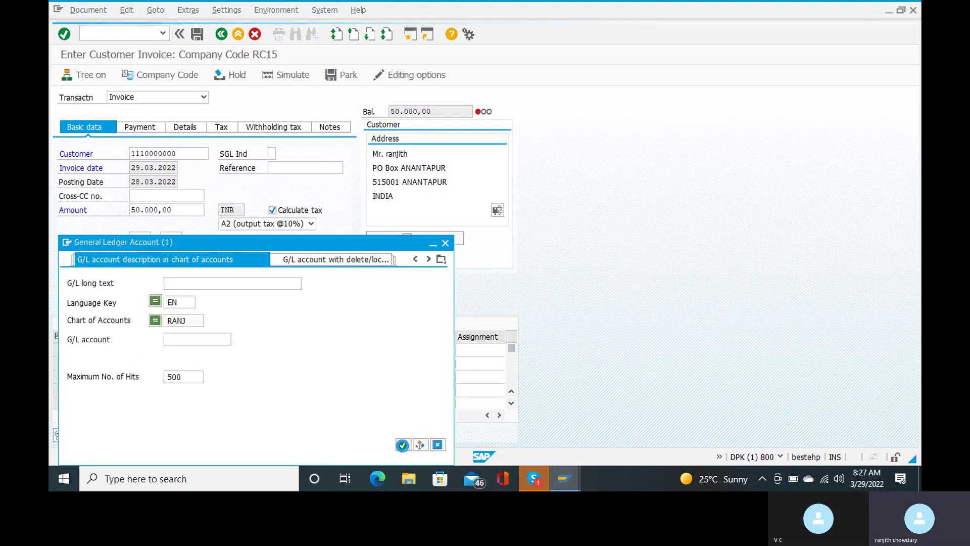
pyautogui.click(402, 445)
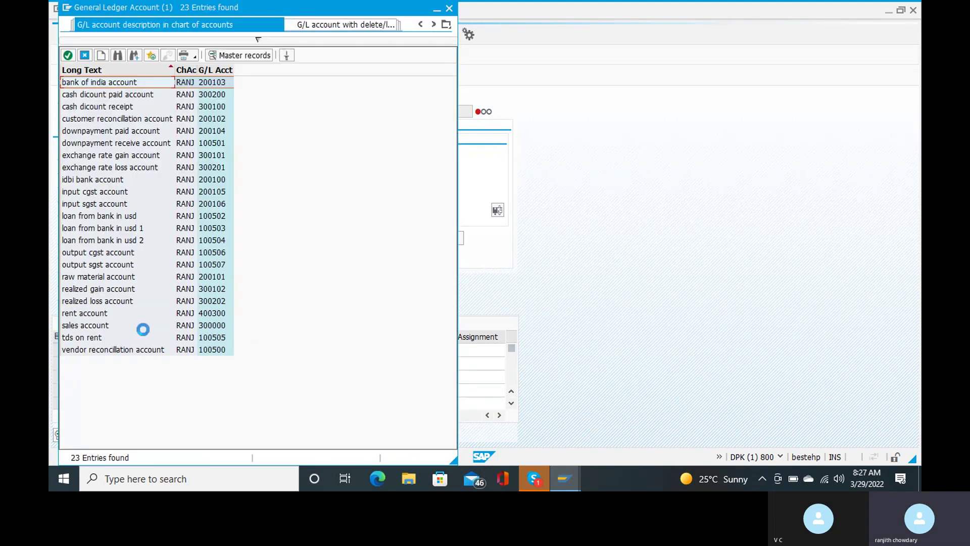
pyautogui.click(102, 325)
pyautogui.doubleClick(131, 324)
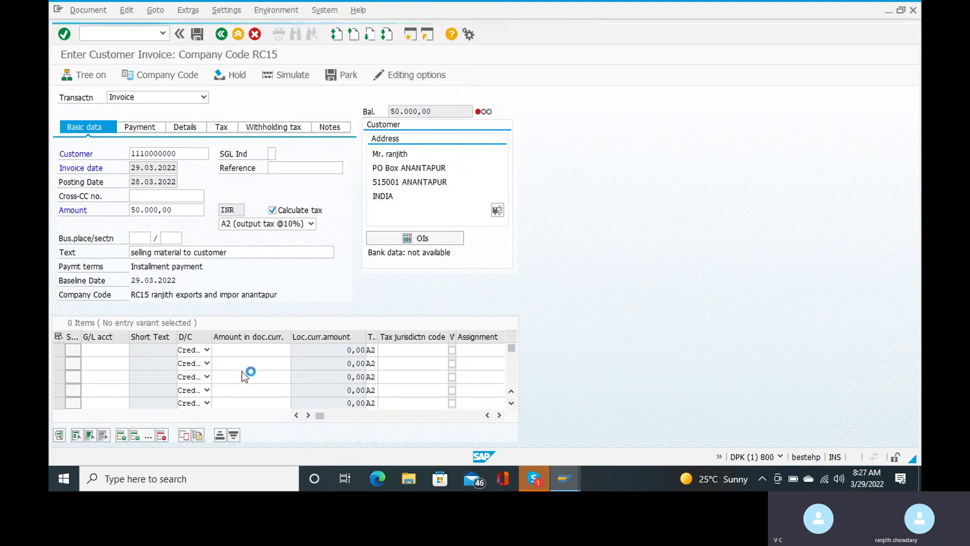
pyautogui.click(247, 352)
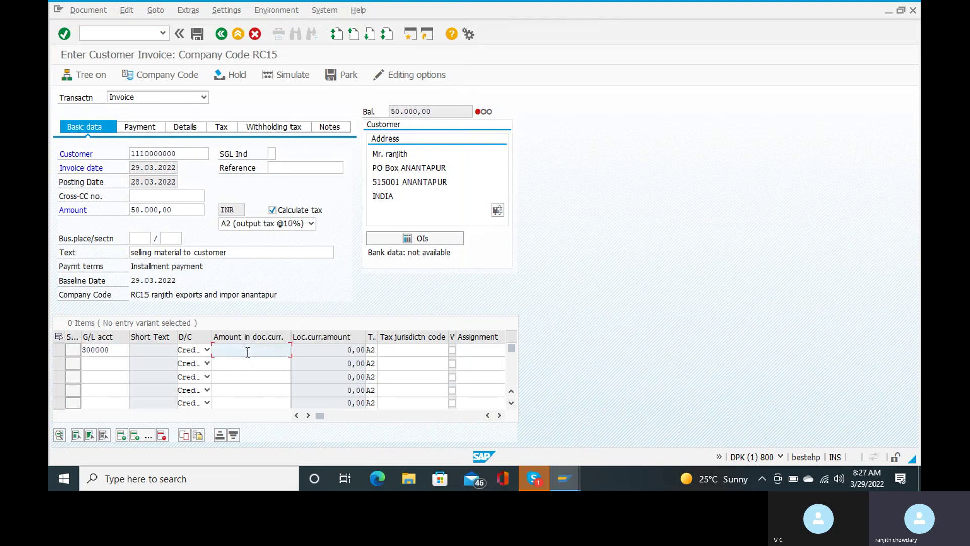
pyautogui.write('50000')
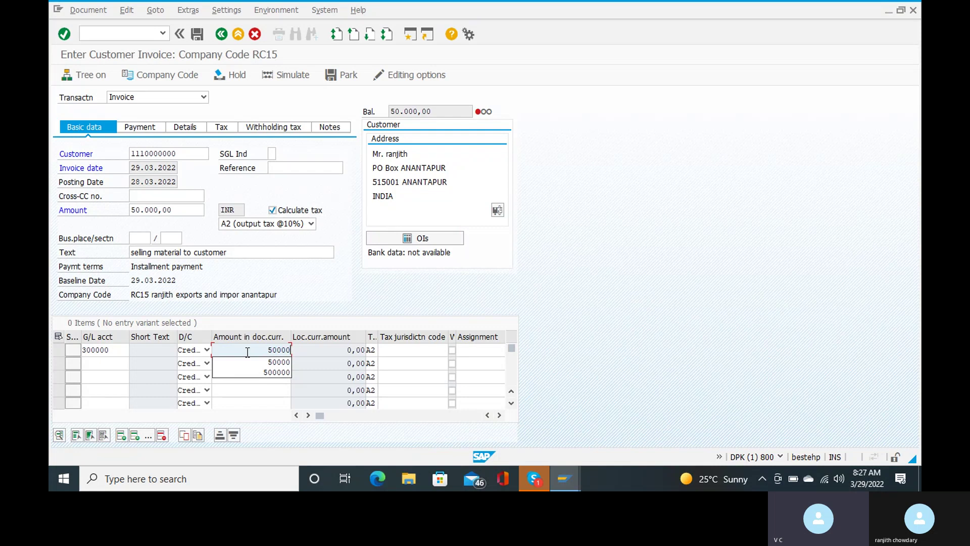
pyautogui.press('Return')
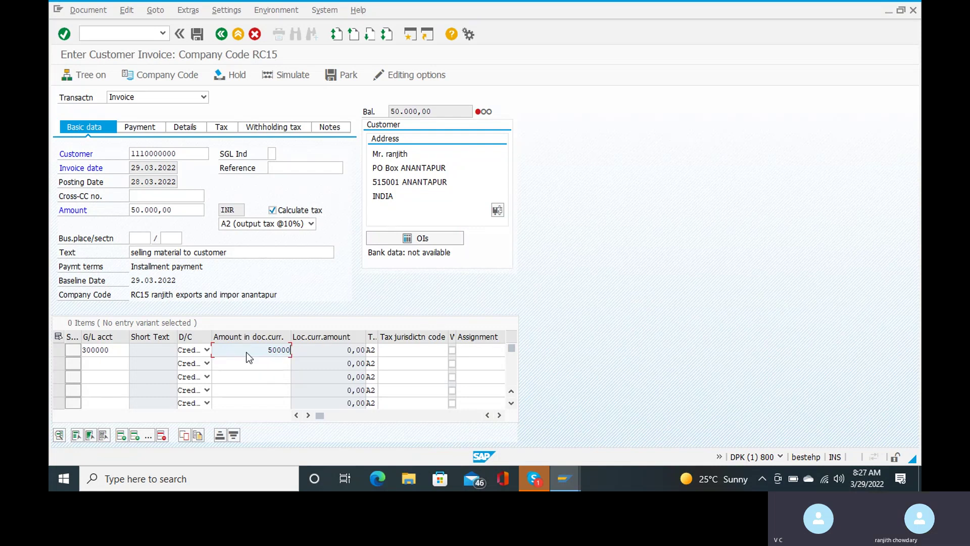
# Simulate the customer invoice to check its tax lines and post it
pyautogui.click(291, 78)
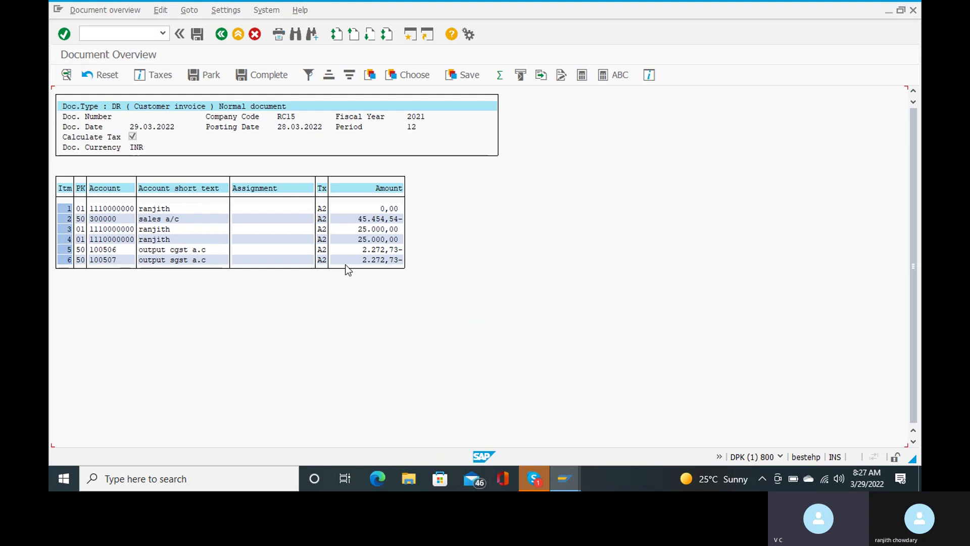
pyautogui.click(196, 38)
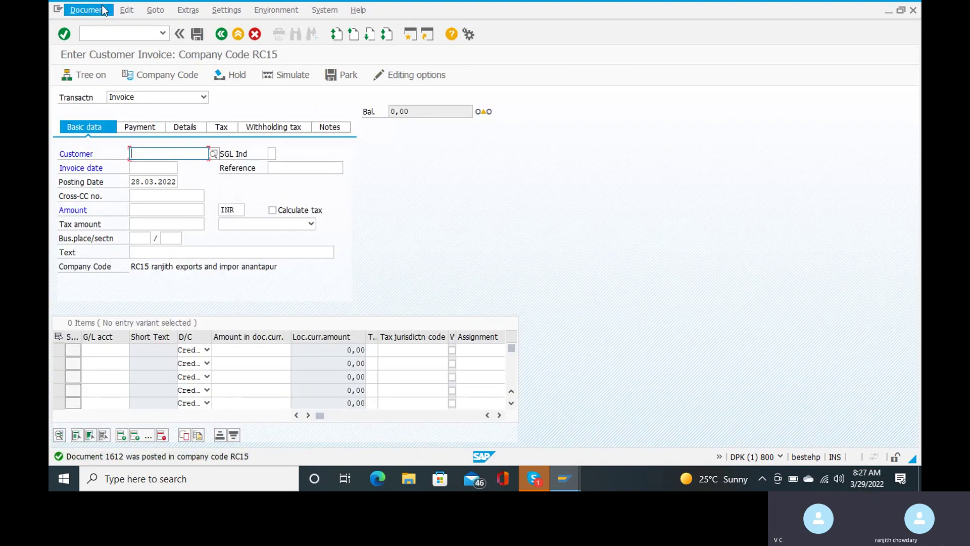
# Display the just posted customer invoice document to examine its output CGST and SGST line items
pyautogui.click(99, 10)
pyautogui.click(101, 34)
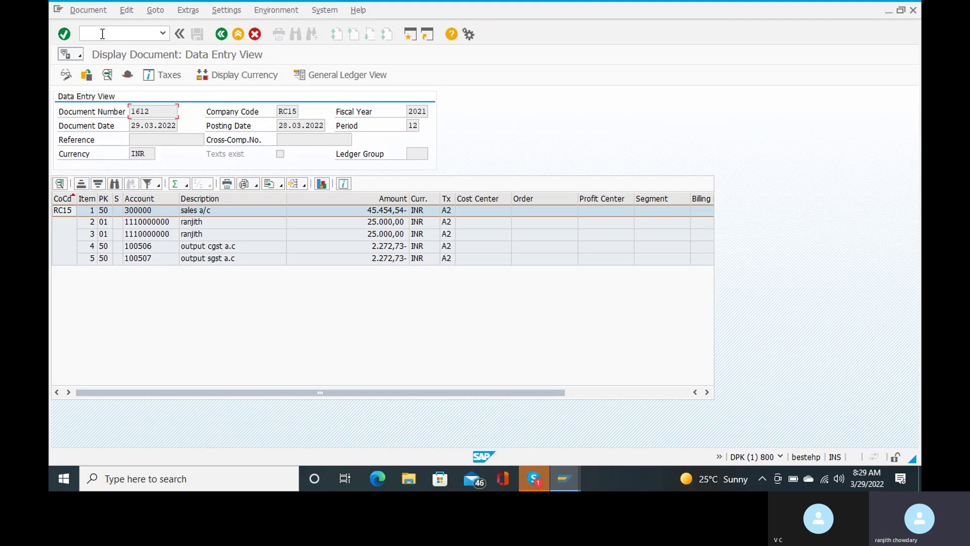
# Leave the document display and open the vendor line item display with transaction FBL1N
pyautogui.click(102, 34)
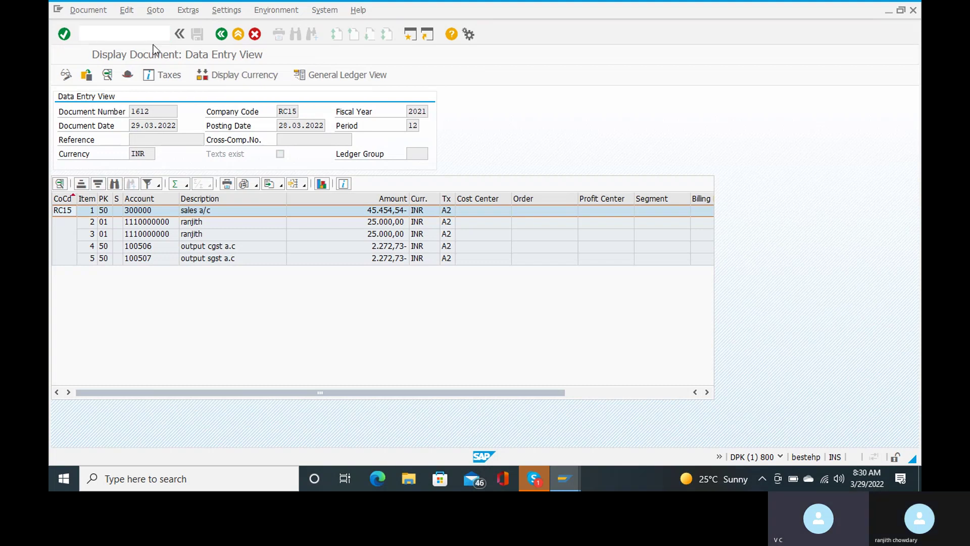
pyautogui.hotkey('shift', 'F3')
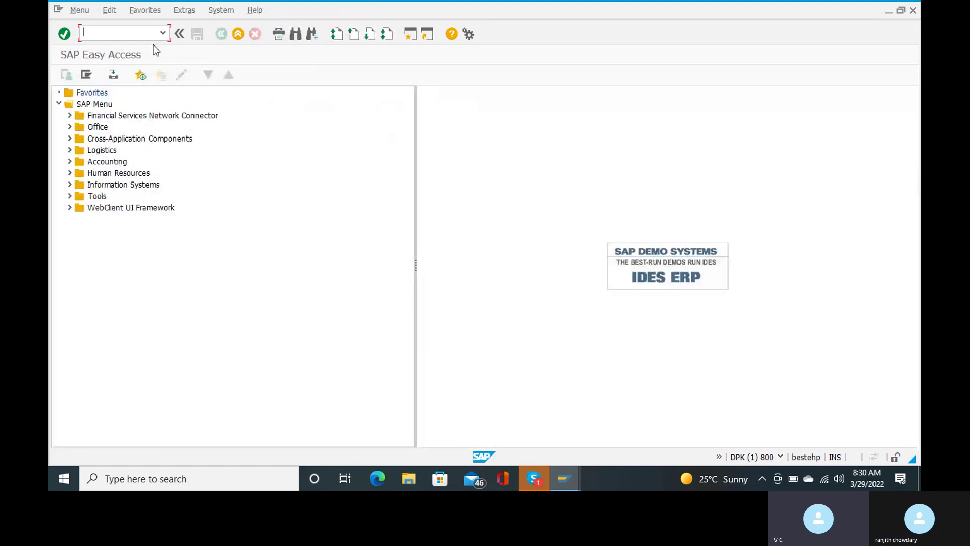
pyautogui.write('fbl1n')
pyautogui.press('Return')
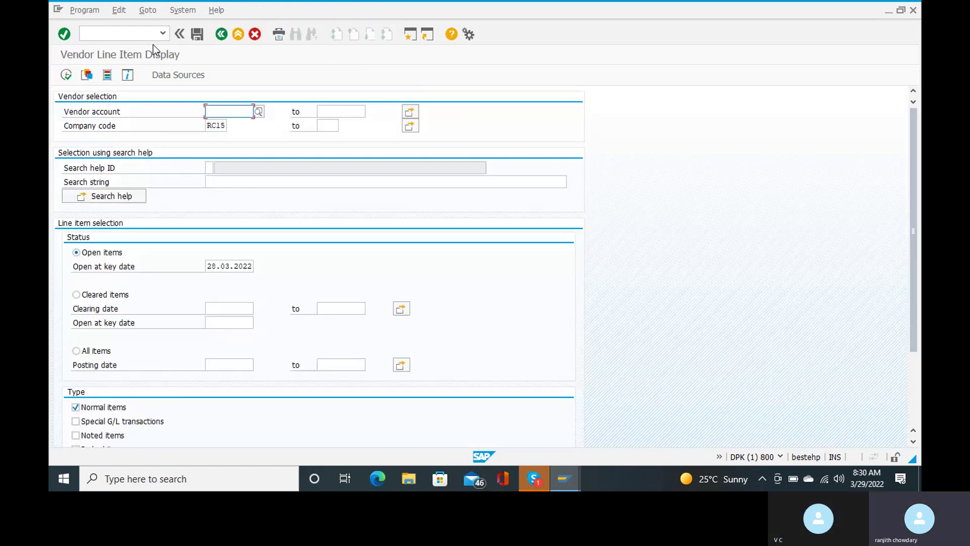
# List the open items of the previously used vendor account in company code RC15
pyautogui.press('BackSpace')
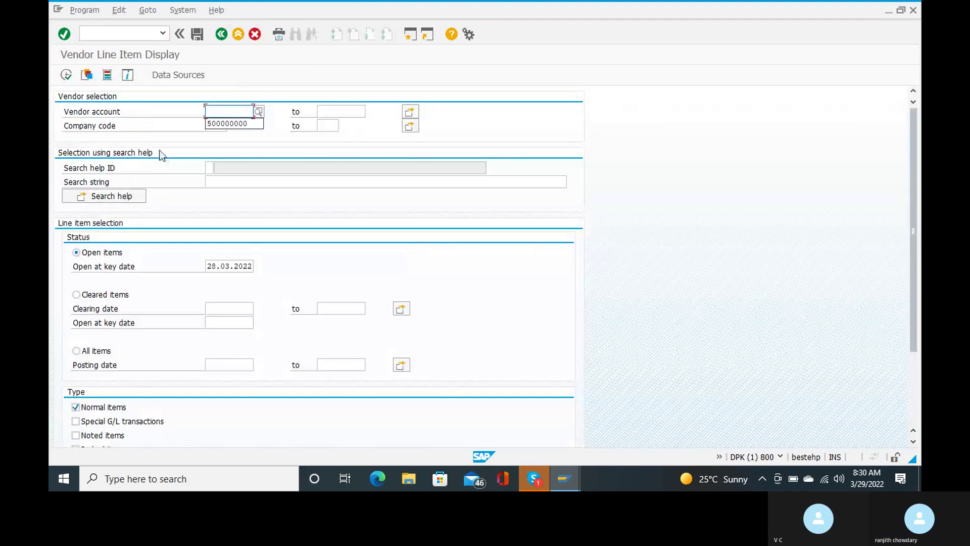
pyautogui.click(233, 123)
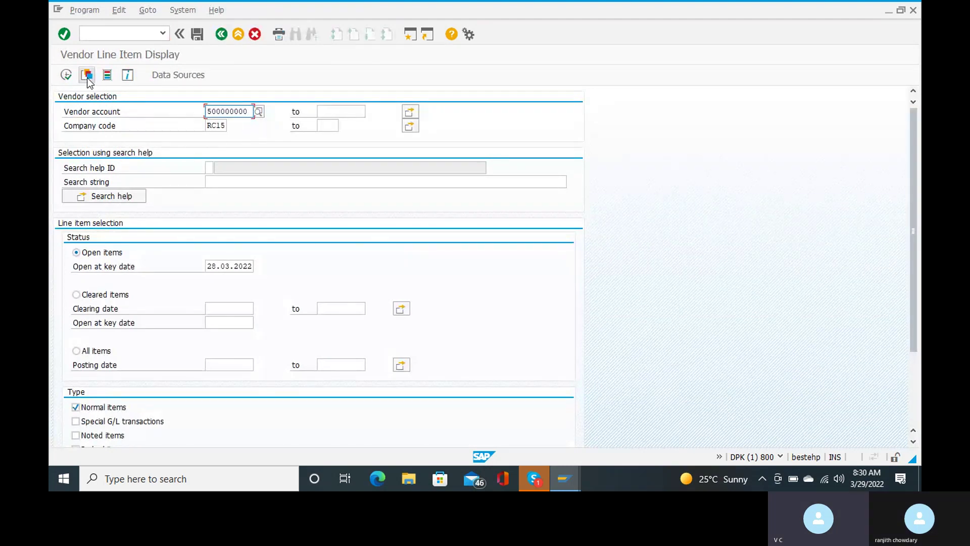
pyautogui.click(69, 75)
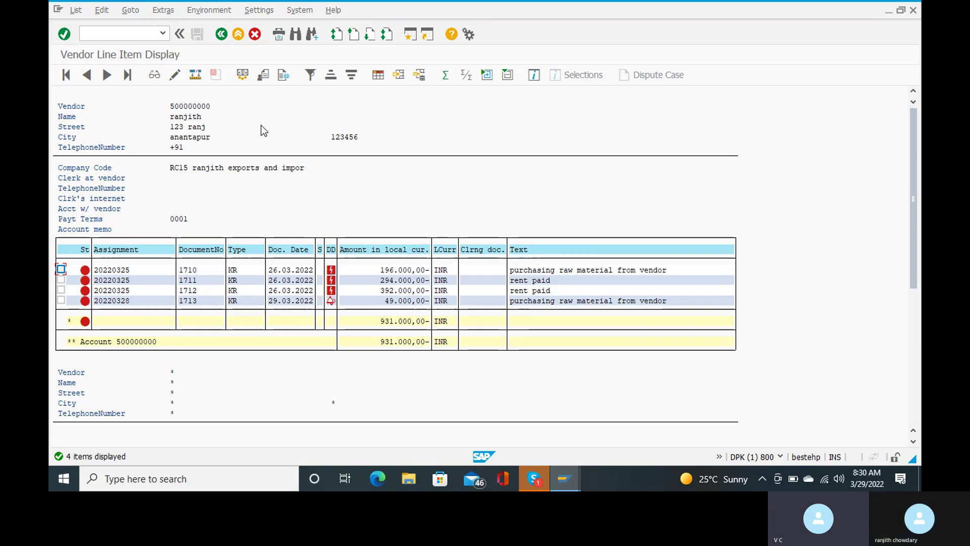
# Leave the vendor line item list and open outgoing payment posting with transaction F-53
pyautogui.click(115, 32)
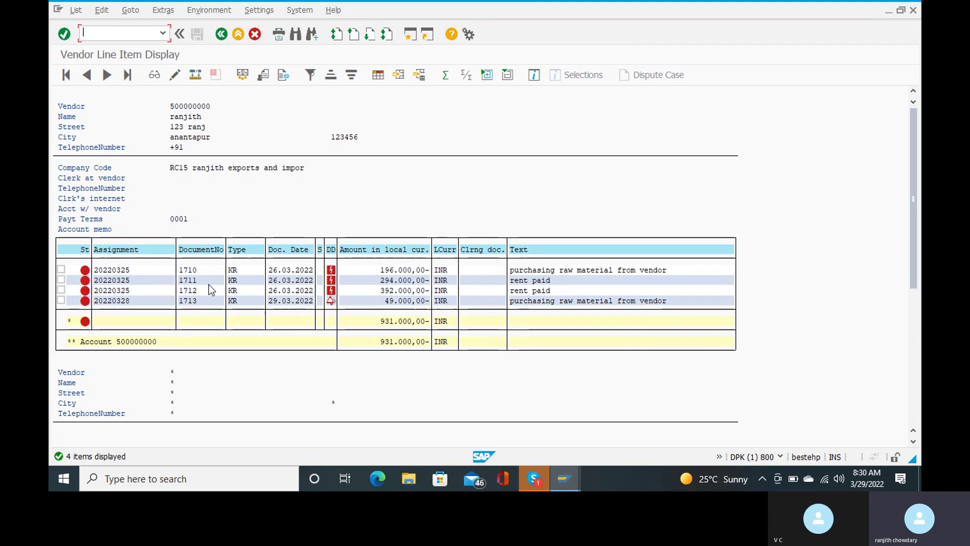
pyautogui.write('/')
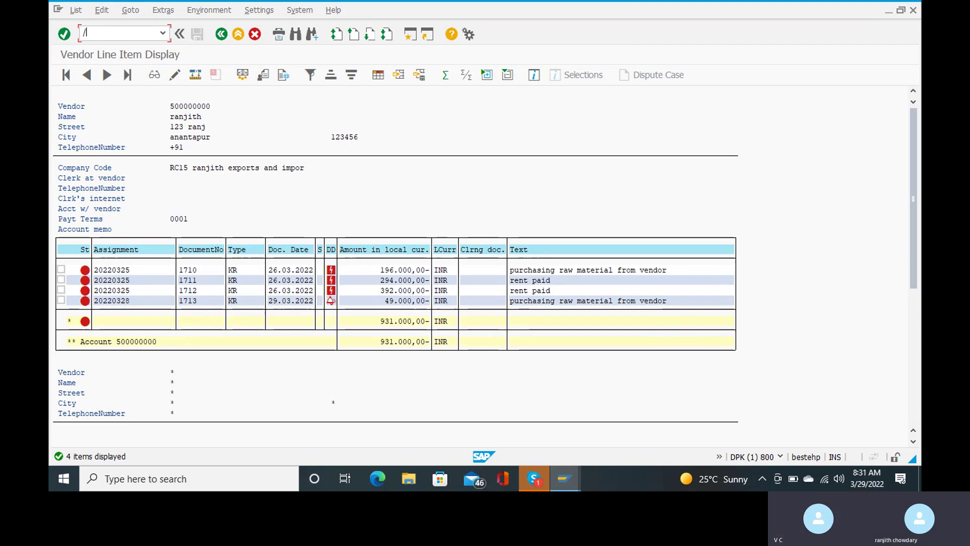
pyautogui.write('n')
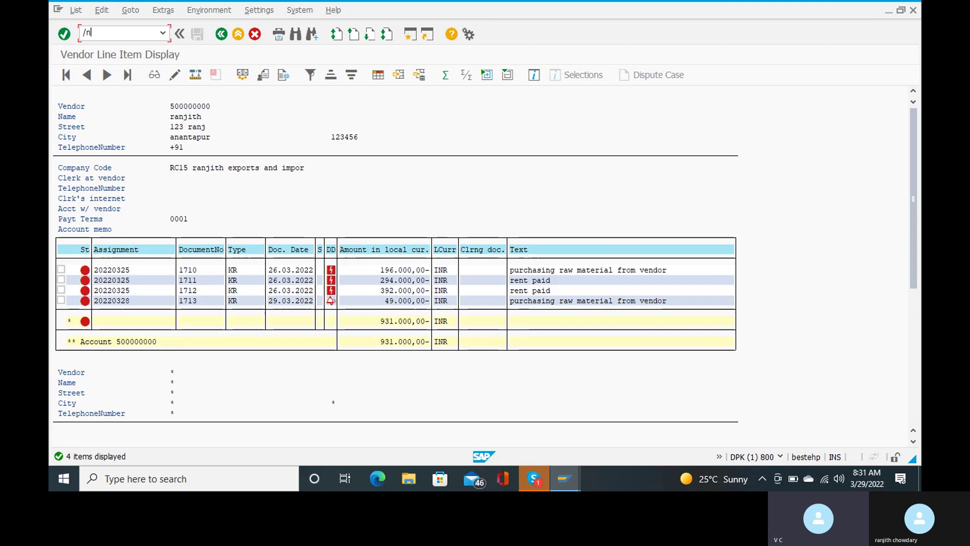
pyautogui.press('Return')
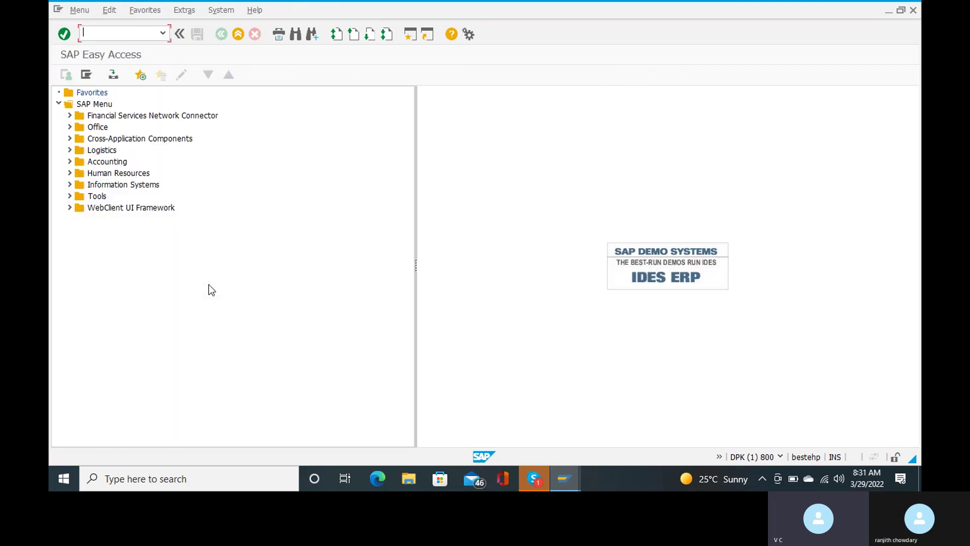
pyautogui.write('f-53')
pyautogui.press('Return')
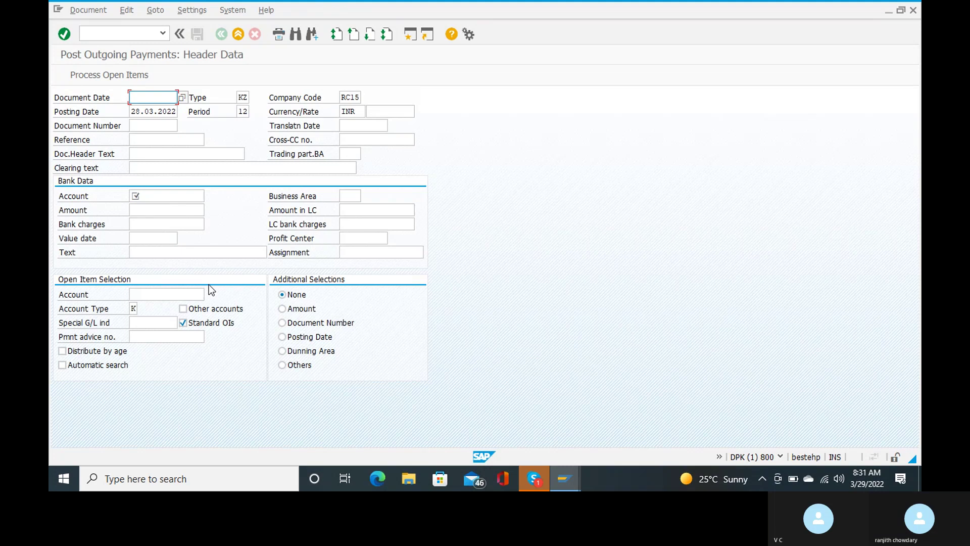
# Set the outgoing payment's document date to 29.03.2022 and its reference to 1
pyautogui.write('29.03.')
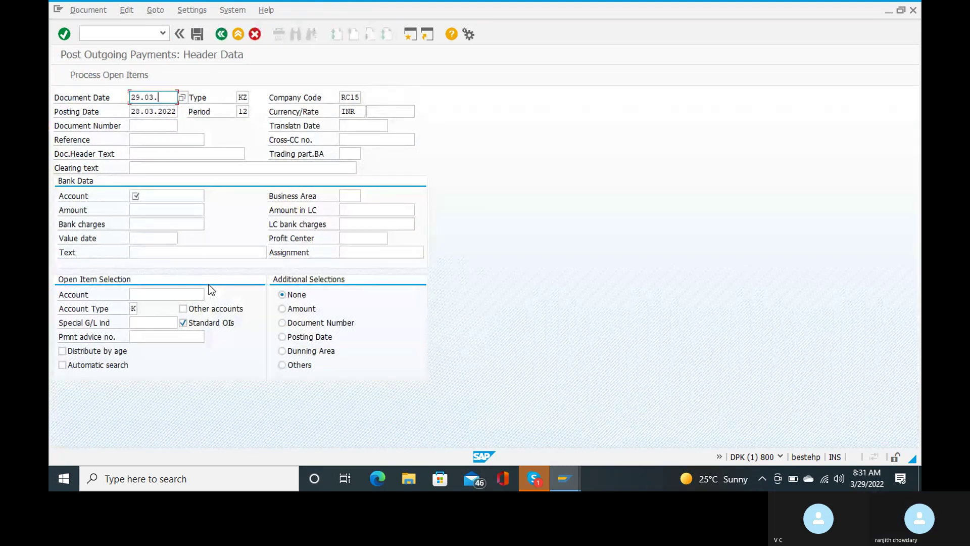
pyautogui.write('2022')
pyautogui.click(144, 140)
pyautogui.write('1')
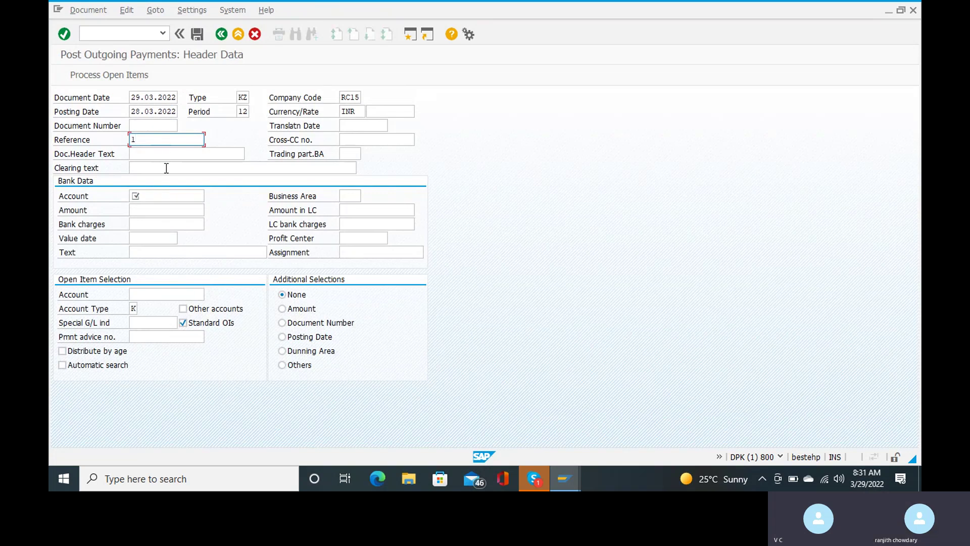
# Set the payment's bank account to the Bank of India G/L account and its amount to 931000 INR
pyautogui.click(162, 197)
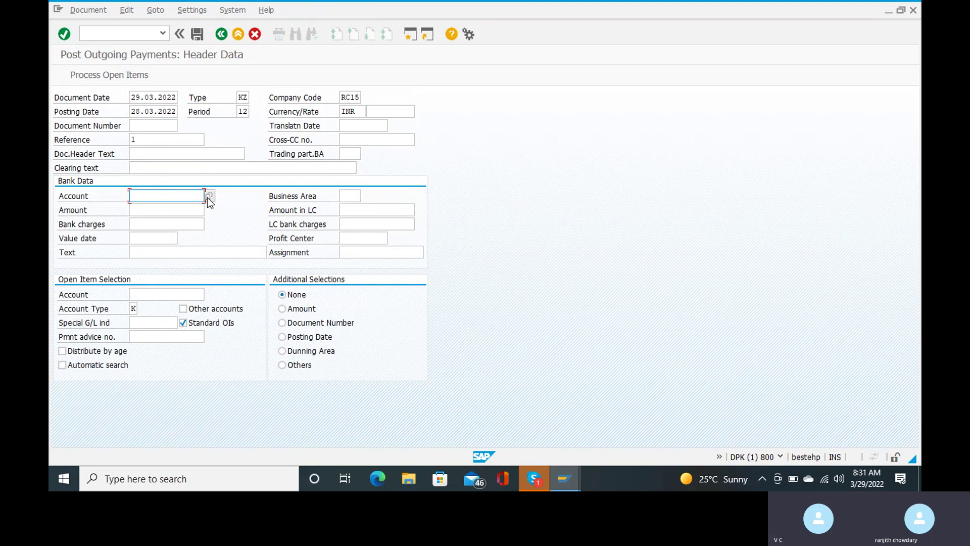
pyautogui.click(178, 200)
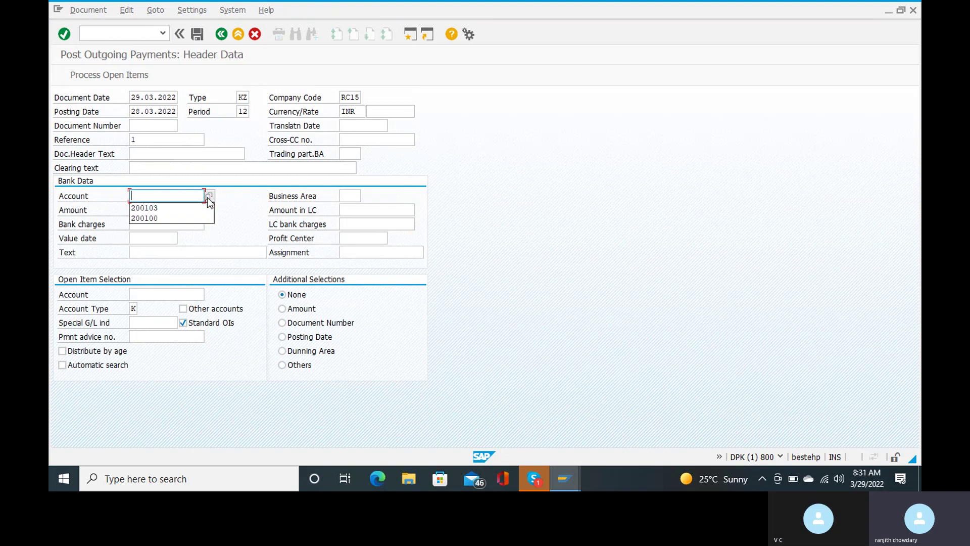
pyautogui.click(162, 207)
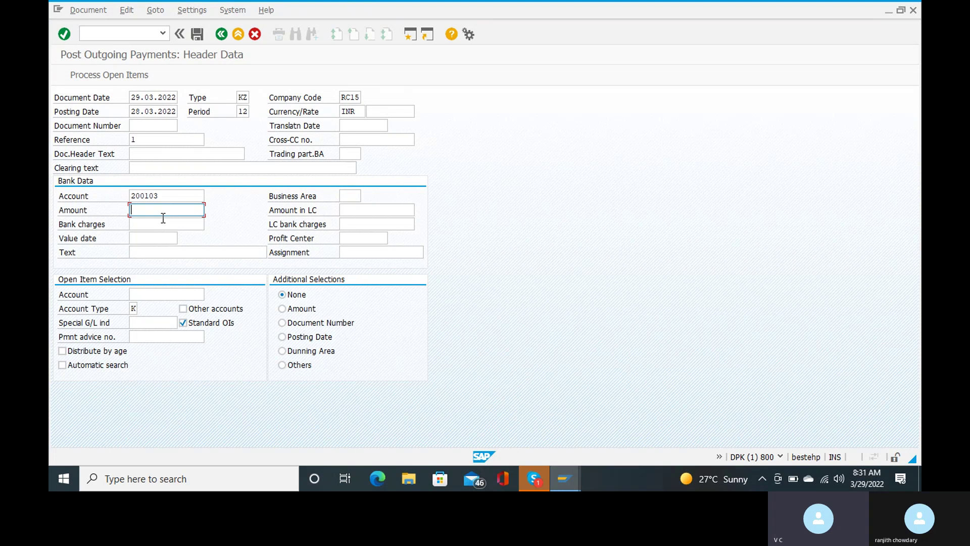
pyautogui.write('9')
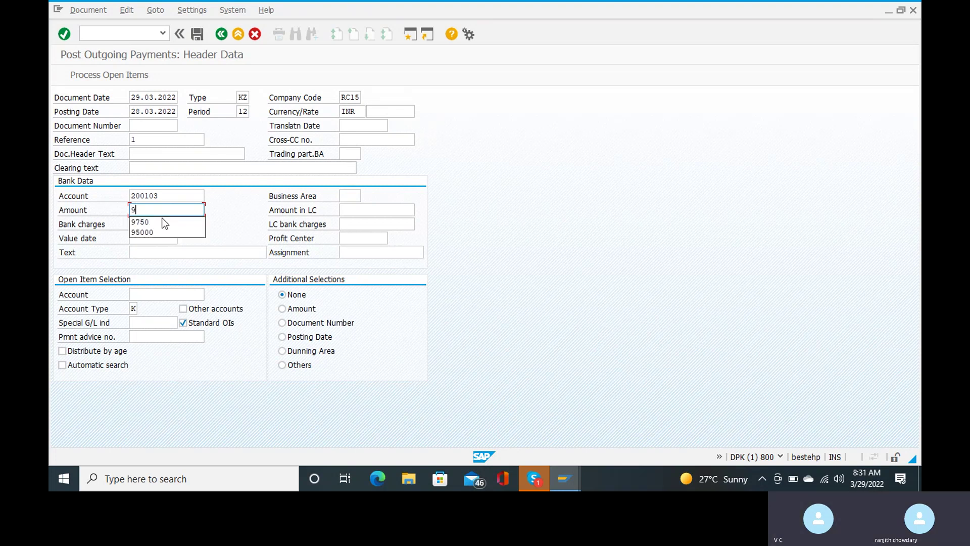
pyautogui.write('31000')
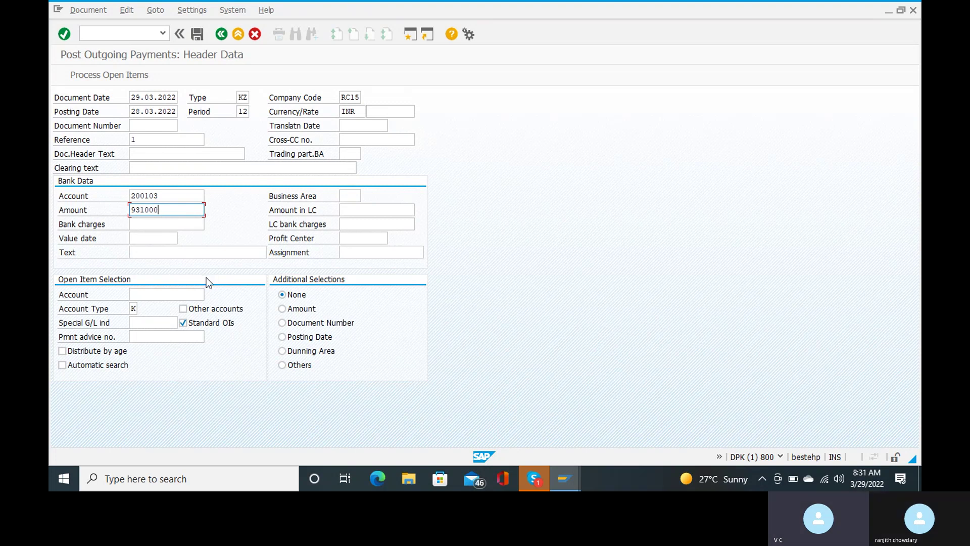
# Choose the previously used vendor account for the open item selection and process its open items
pyautogui.click(179, 290)
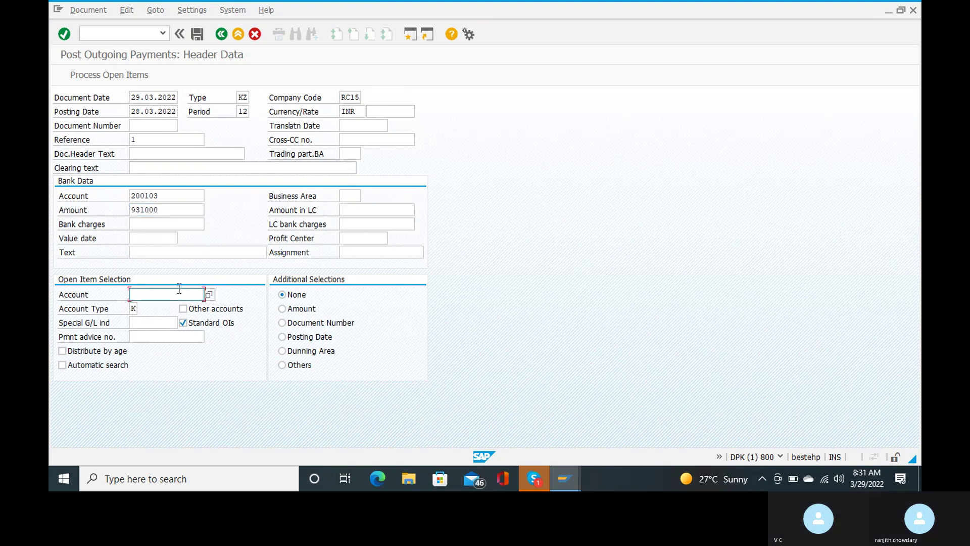
pyautogui.click(182, 291)
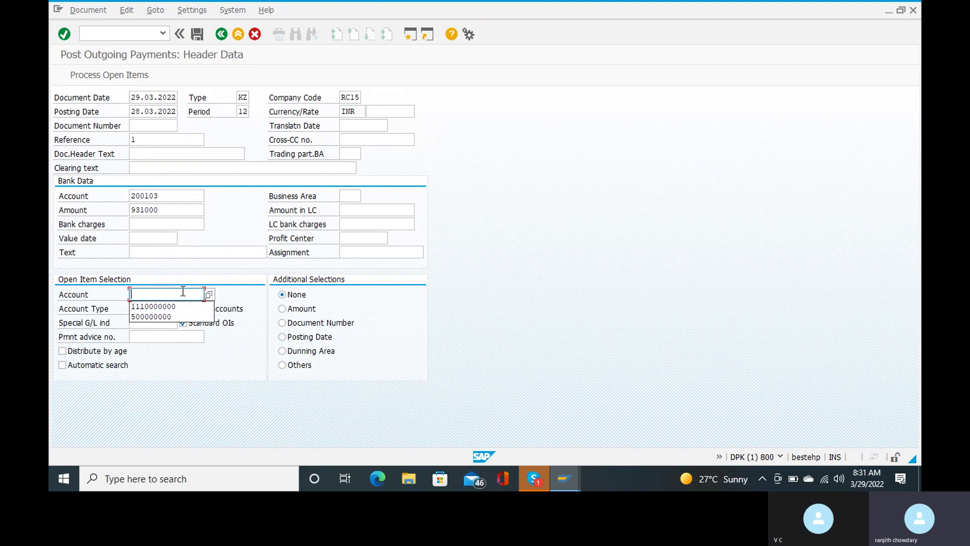
pyautogui.click(168, 317)
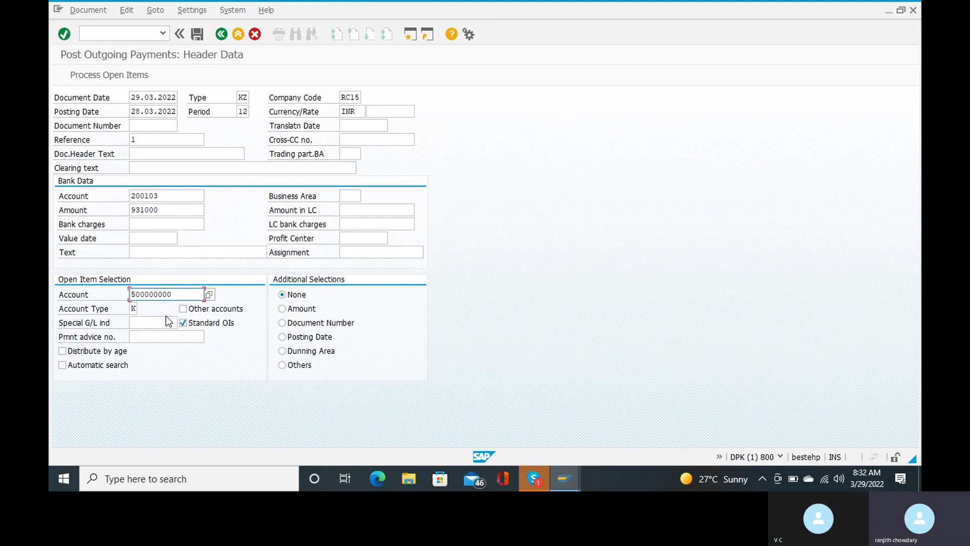
pyautogui.click(121, 71)
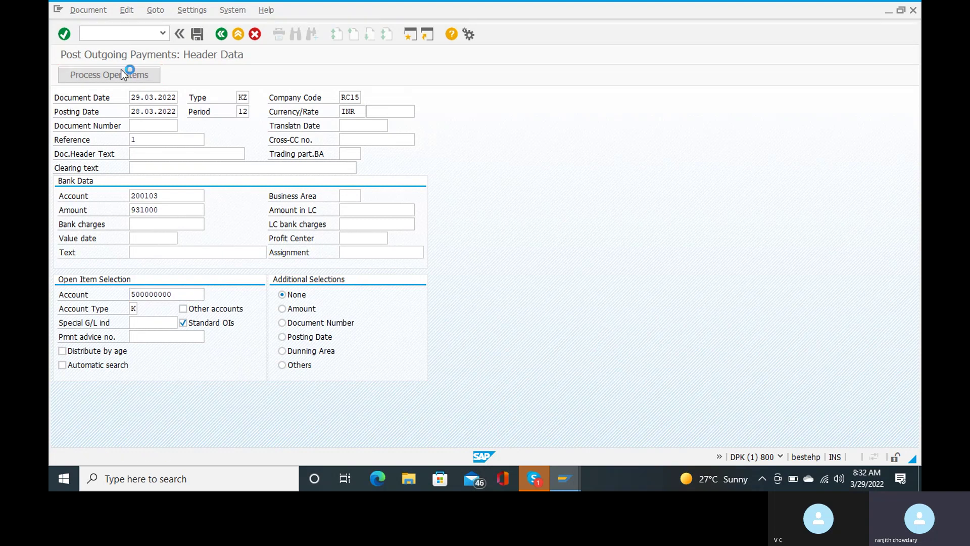
pyautogui.click(121, 71)
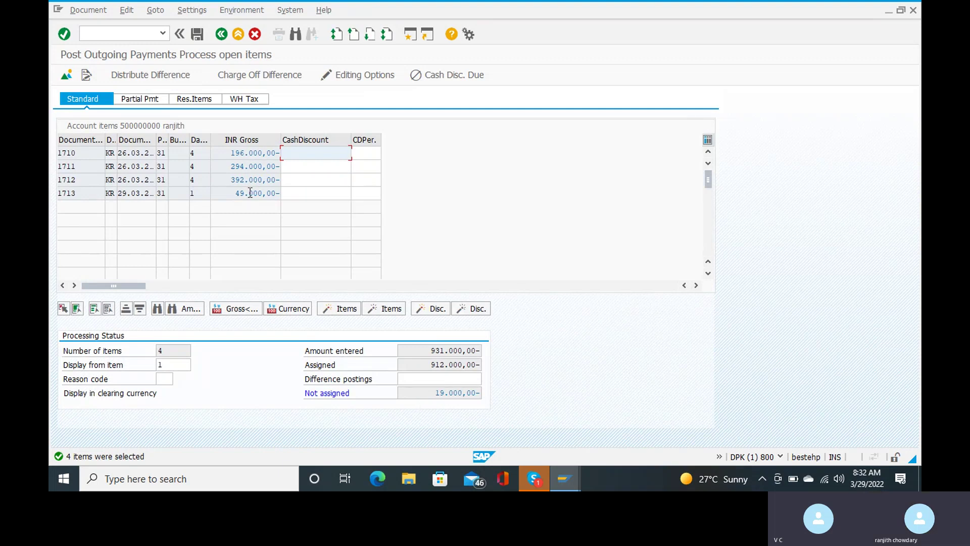
# Correct the bank line item's amount to 912000 INR and post the outgoing payment against the vendor's open items
pyautogui.click(259, 75)
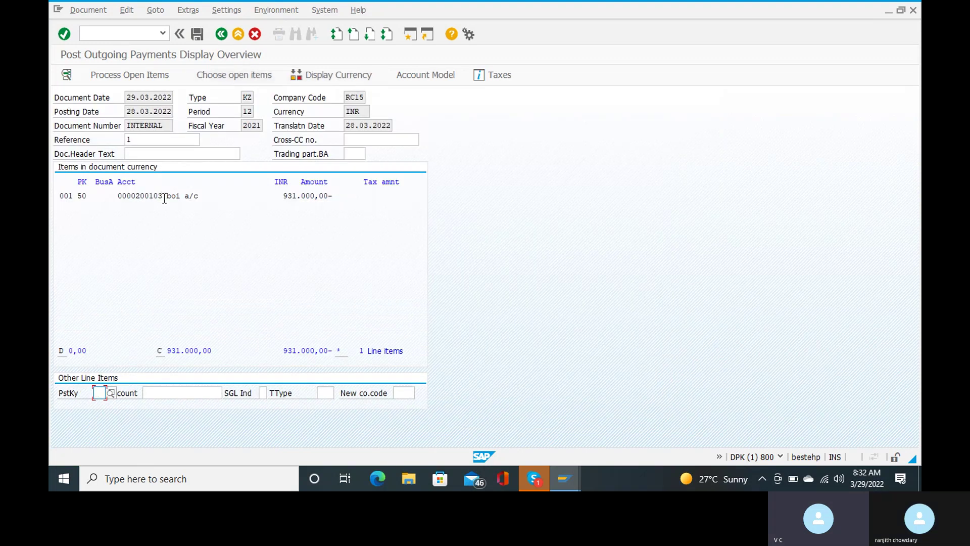
pyautogui.doubleClick(163, 198)
pyautogui.write('91')
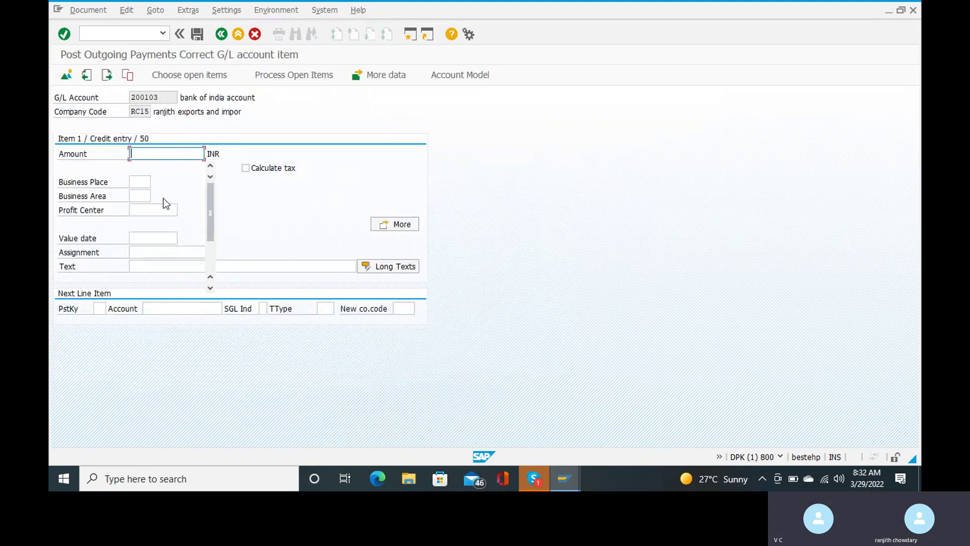
pyautogui.write('2000')
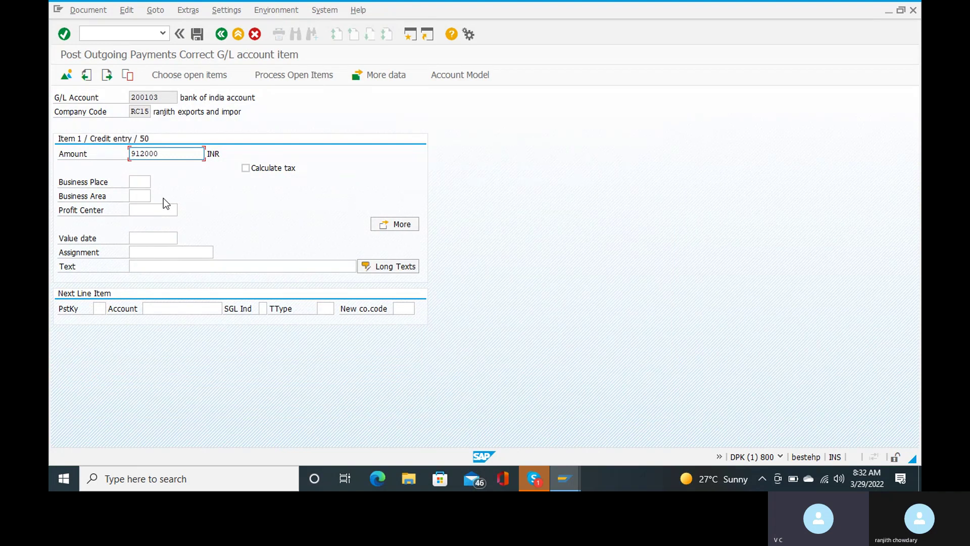
pyautogui.press('Return')
pyautogui.click(317, 74)
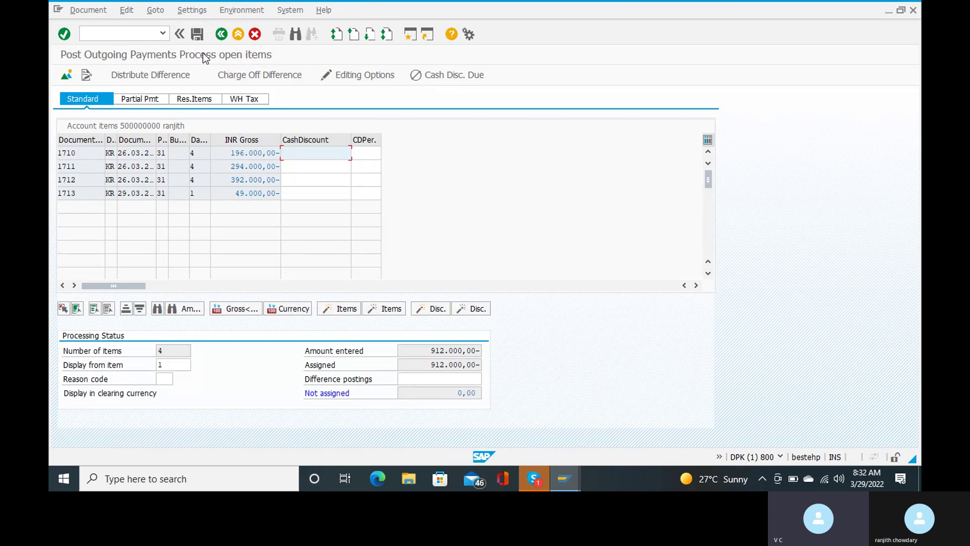
pyautogui.click(201, 33)
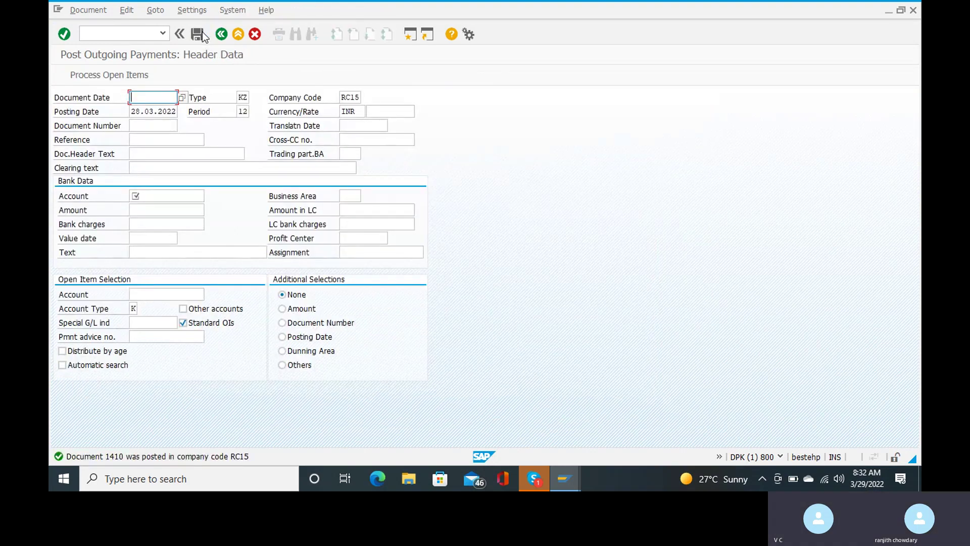
# Open the vendor line item display with transaction FBL1N and run it for the same vendor's open items in company code RC15
pyautogui.click(138, 38)
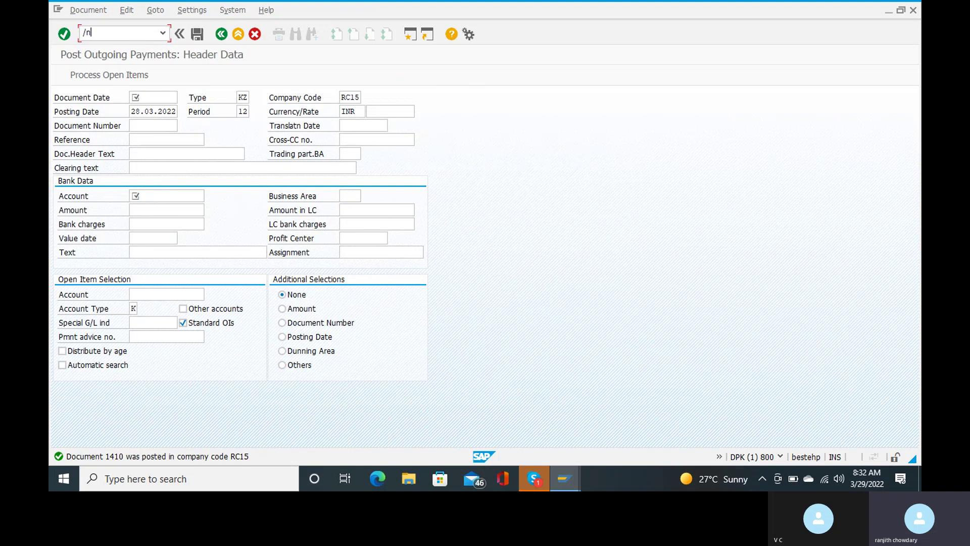
pyautogui.write('/nfbl1n')
pyautogui.press('Return')
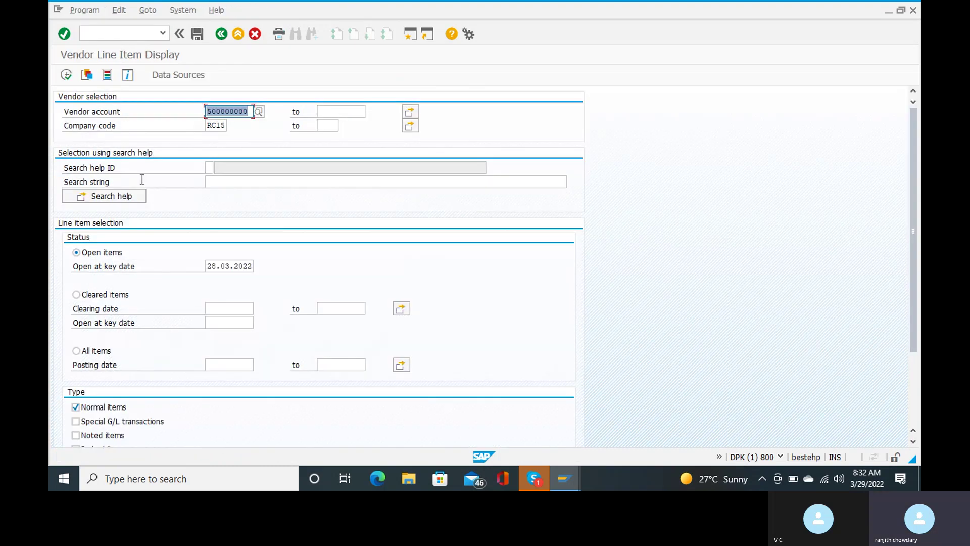
pyautogui.click(71, 78)
# List the vendor's cleared items instead and examine the most recent invoices and payment with their clearing documents
pyautogui.click(92, 297)
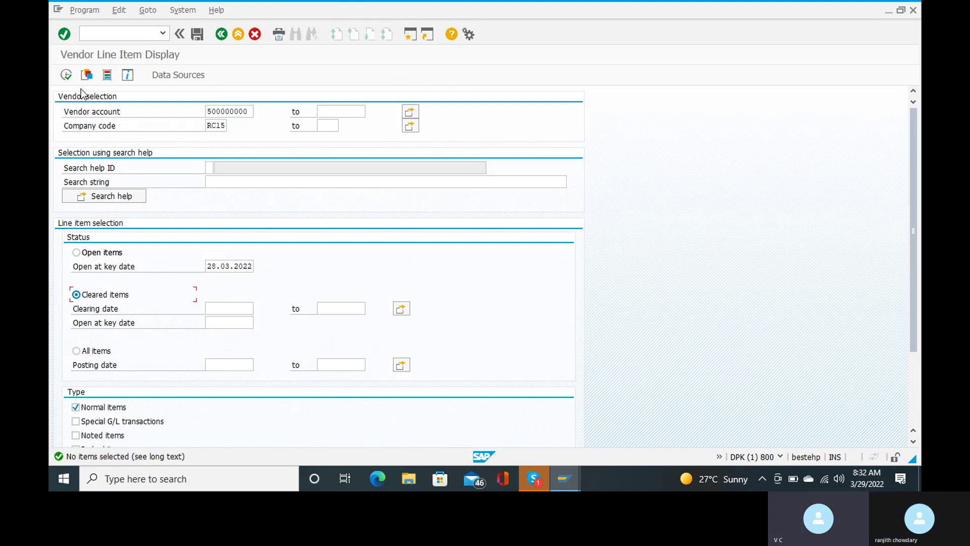
pyautogui.click(69, 77)
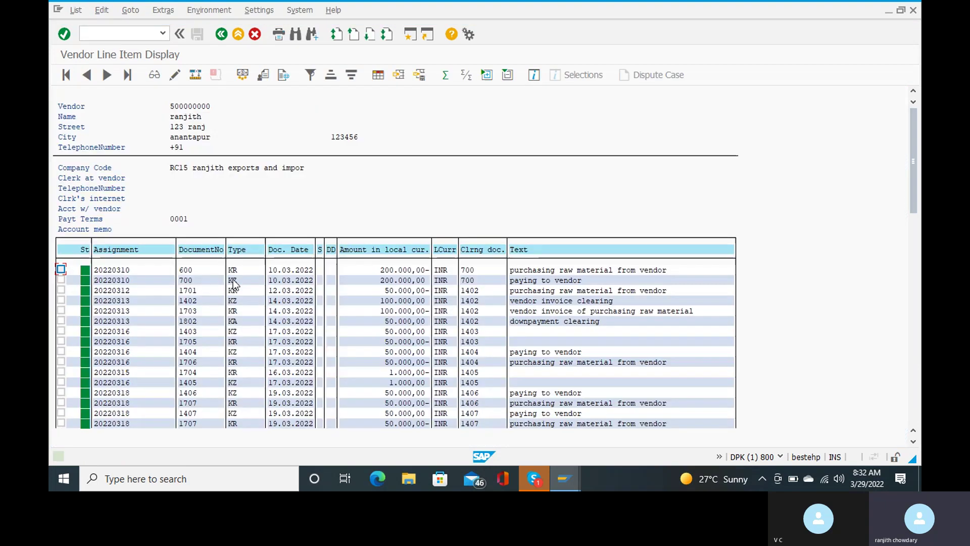
pyautogui.scroll(-4, 519, 331)
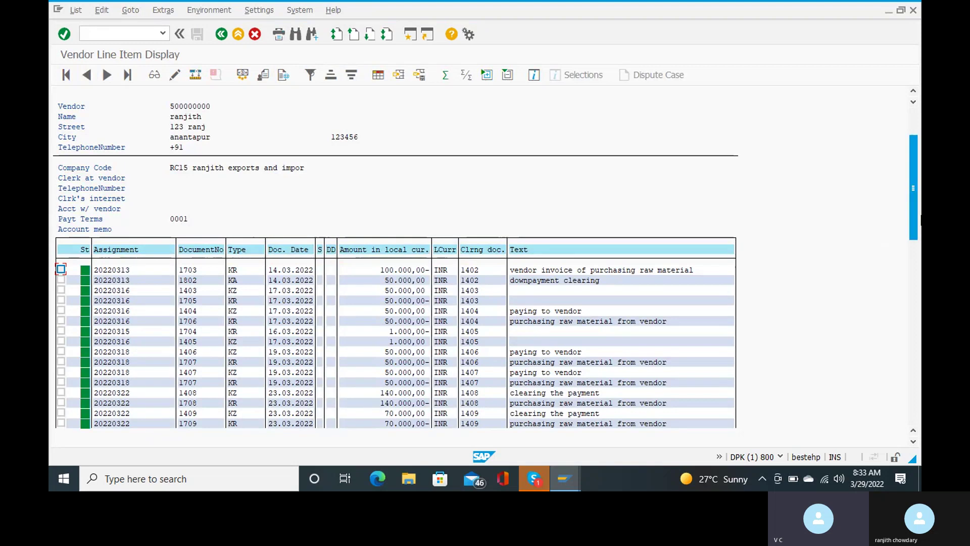
pyautogui.moveTo(914, 252); pyautogui.dragTo(599, 444)
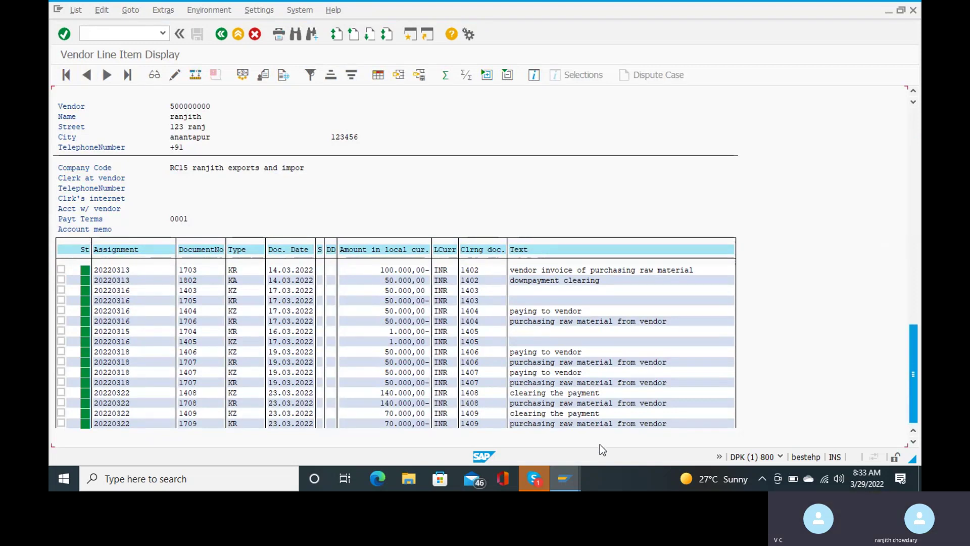
pyautogui.scroll(3, 534, 268)
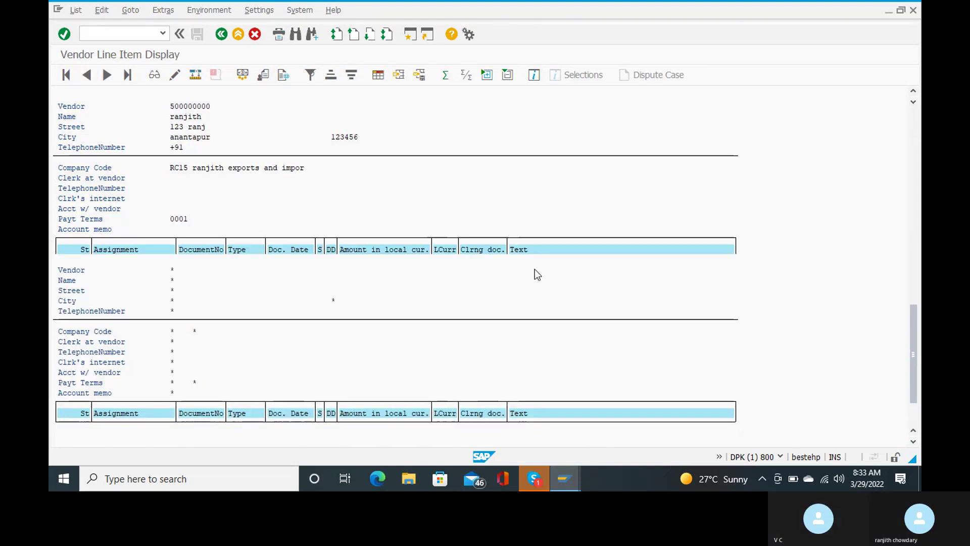
pyautogui.moveTo(912, 298); pyautogui.dragTo(911, 244)
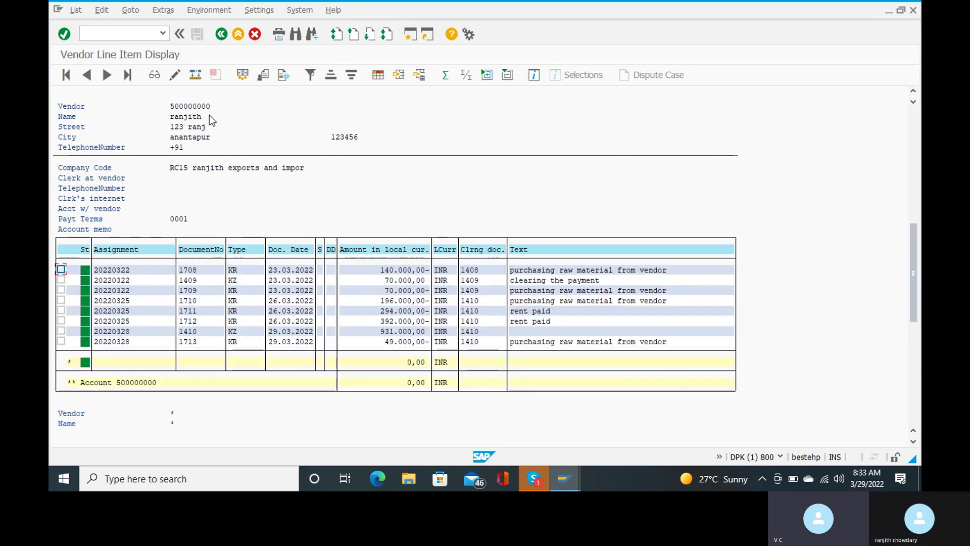
# Leave the vendor line item list and open the customer line item display transaction
pyautogui.click(126, 33)
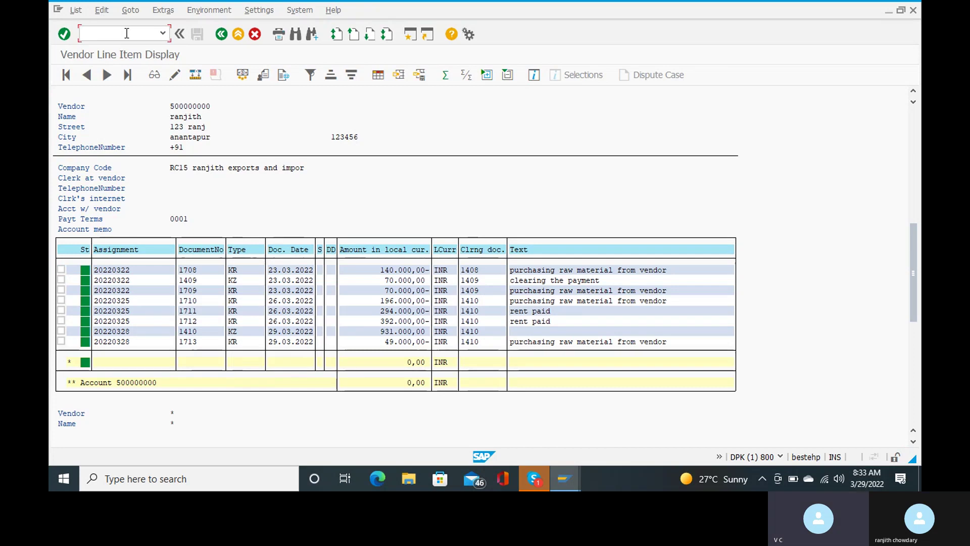
pyautogui.write('/n')
pyautogui.press('Return')
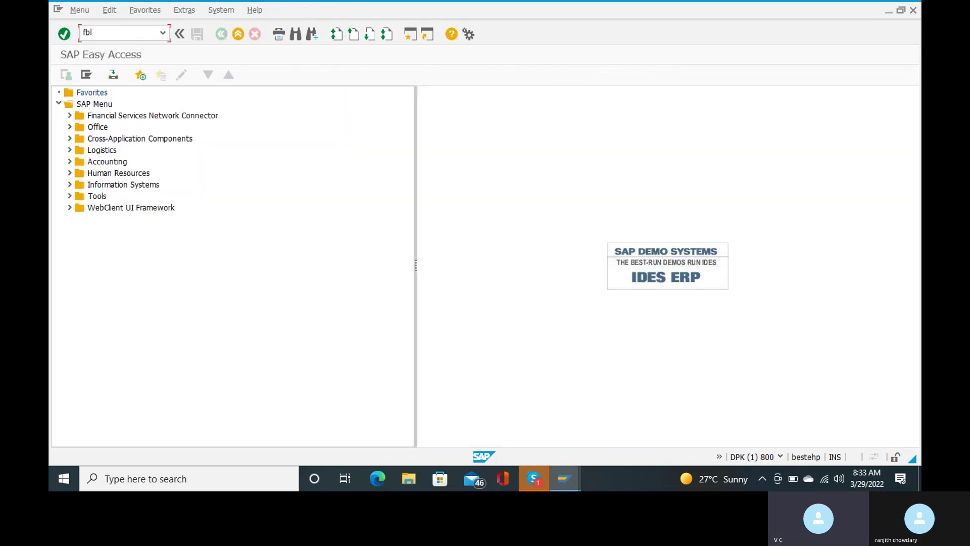
pyautogui.press('Return')
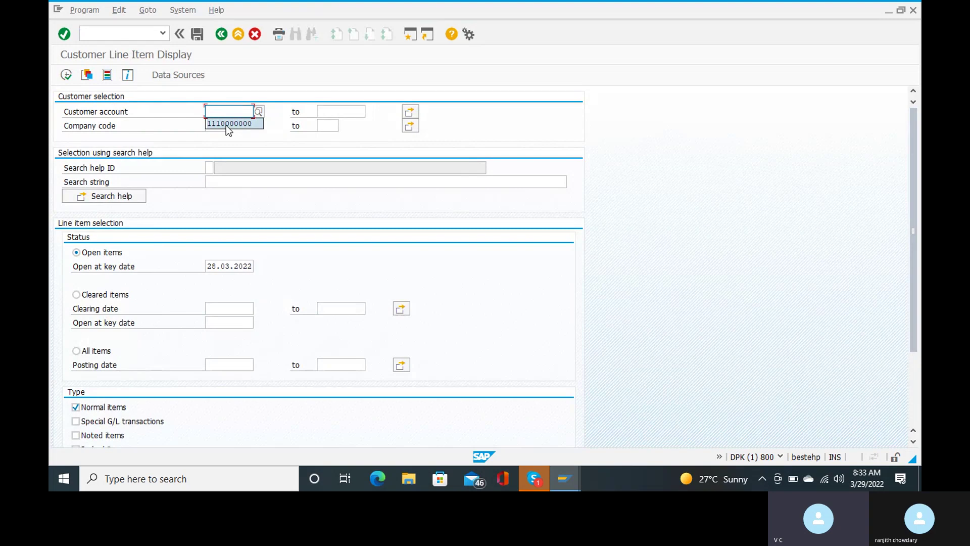
# List the open items of the previously used customer account in company code RC15, and return to SAP Easy Access
pyautogui.click(226, 126)
pyautogui.click(226, 125)
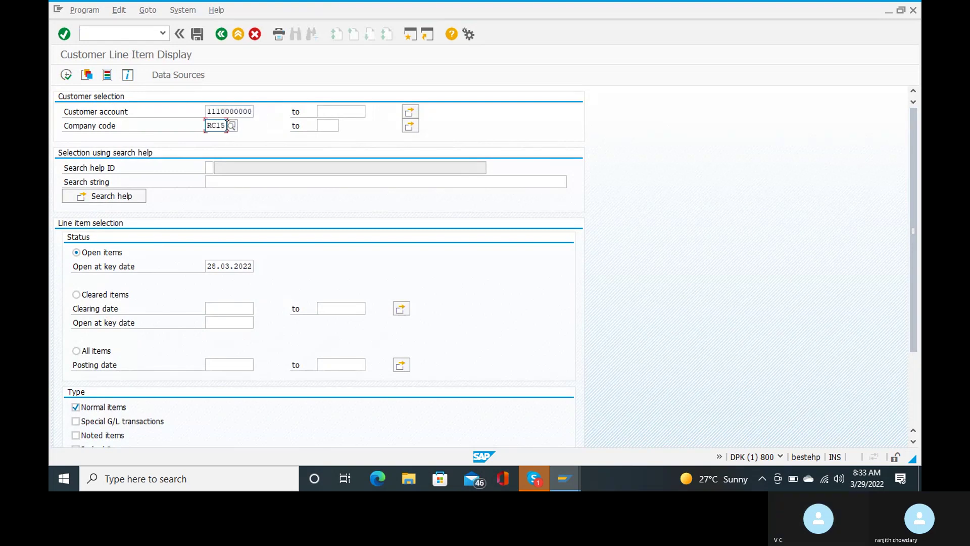
pyautogui.click(65, 76)
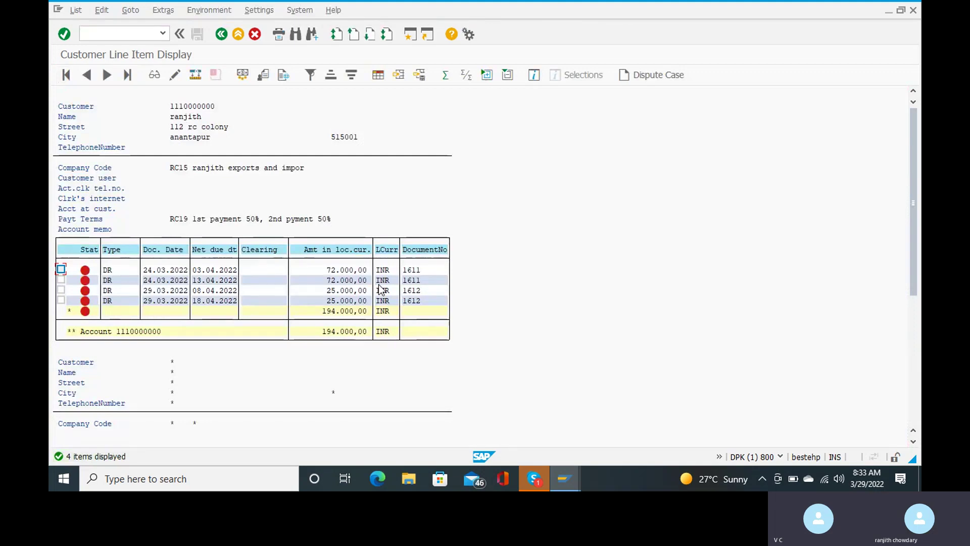
pyautogui.click(109, 31)
pyautogui.write('/n')
pyautogui.press('Return')
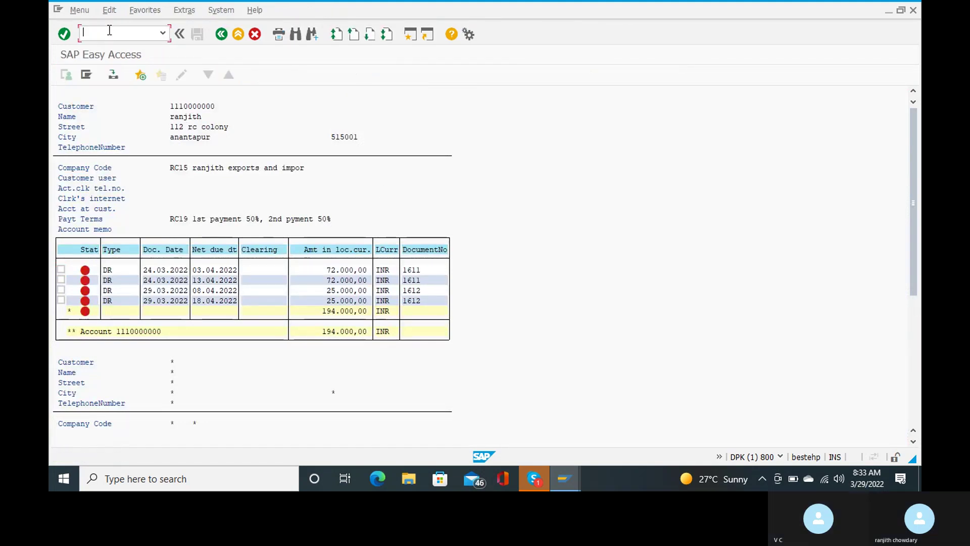
# Minimize the SAP and Skype windows and open the Word document "Sap fico online training topic wise" from the desktop
pyautogui.click(887, 11)
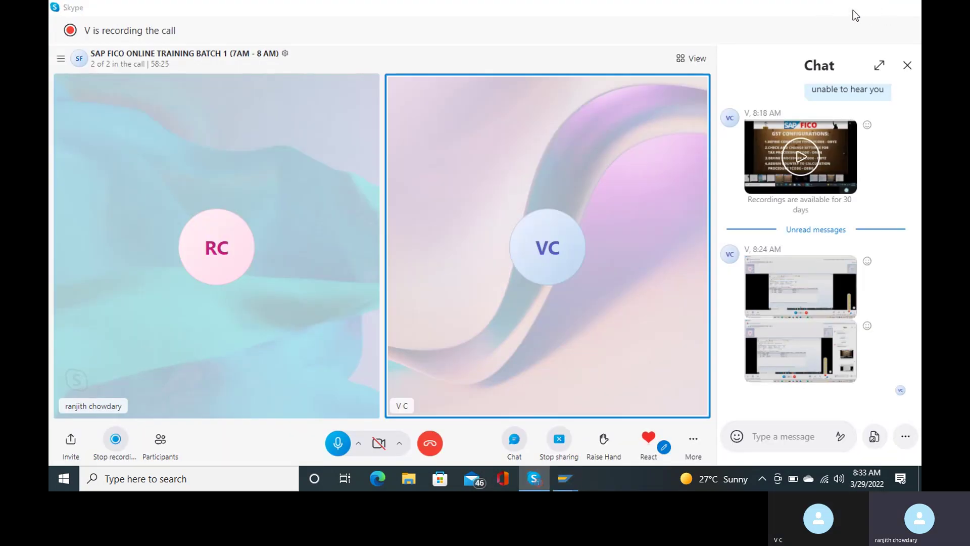
pyautogui.click(852, 11)
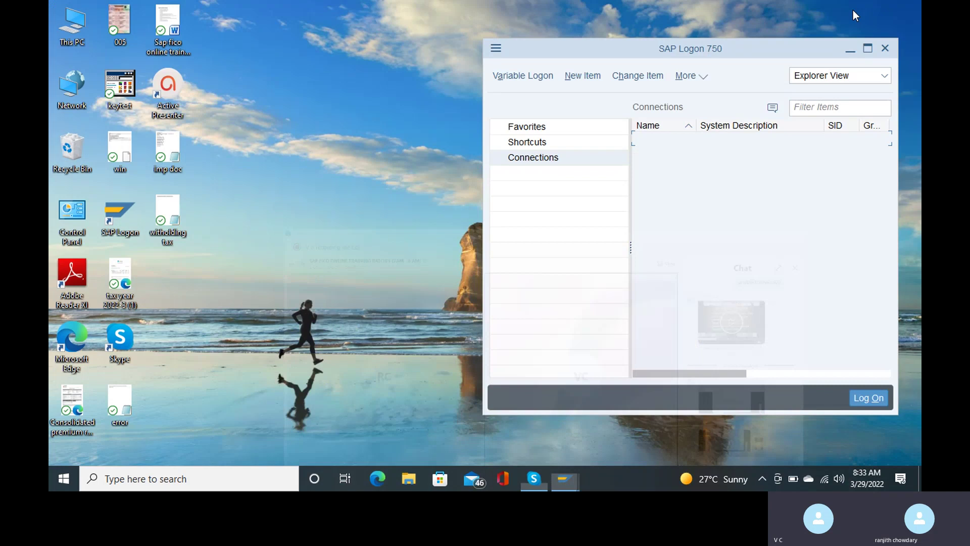
pyautogui.doubleClick(162, 16)
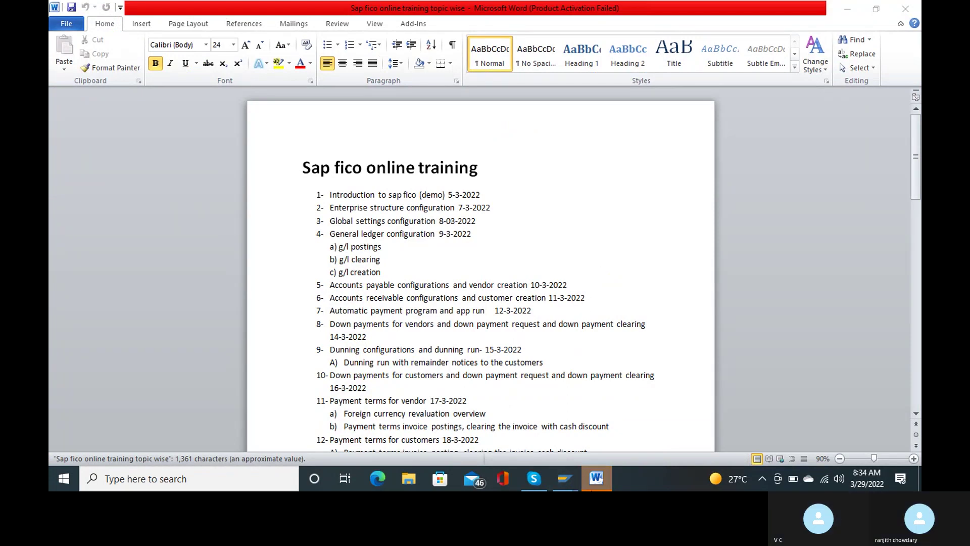
# Dismiss the Microsoft Office Activation Wizard and examine the latest GST entries at the end of the training topic list
pyautogui.moveTo(593, 487)
pyautogui.click(586, 428)
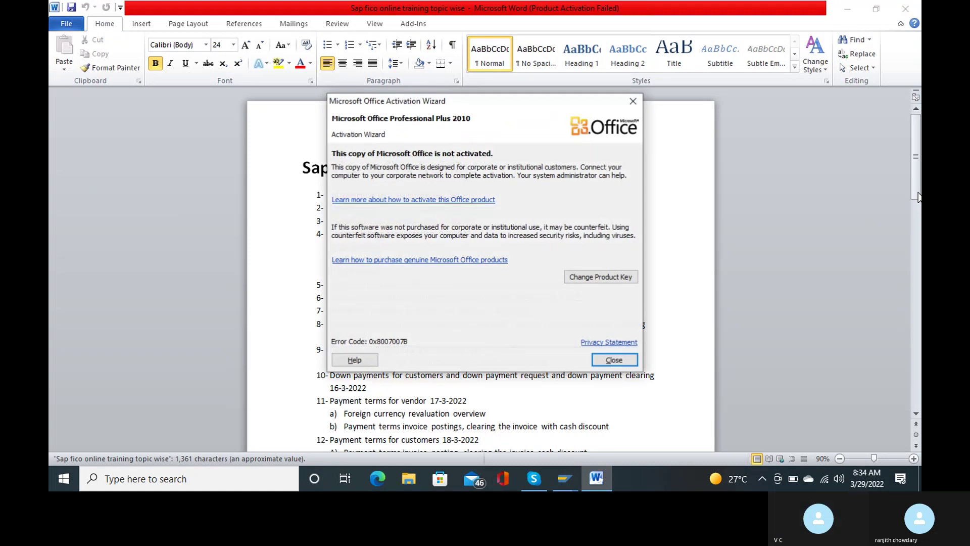
pyautogui.click(614, 359)
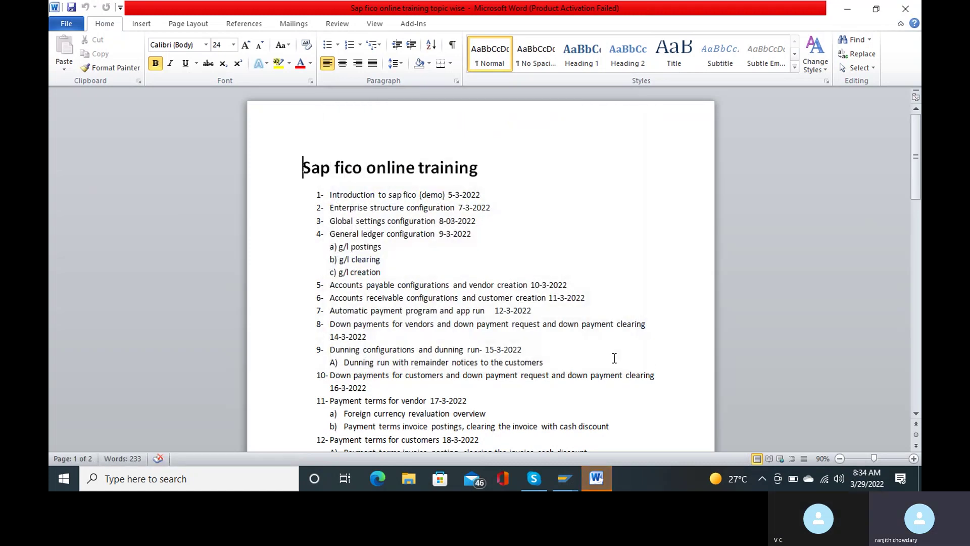
pyautogui.scroll(-6, 615, 358)
pyautogui.scroll(-1, 615, 358)
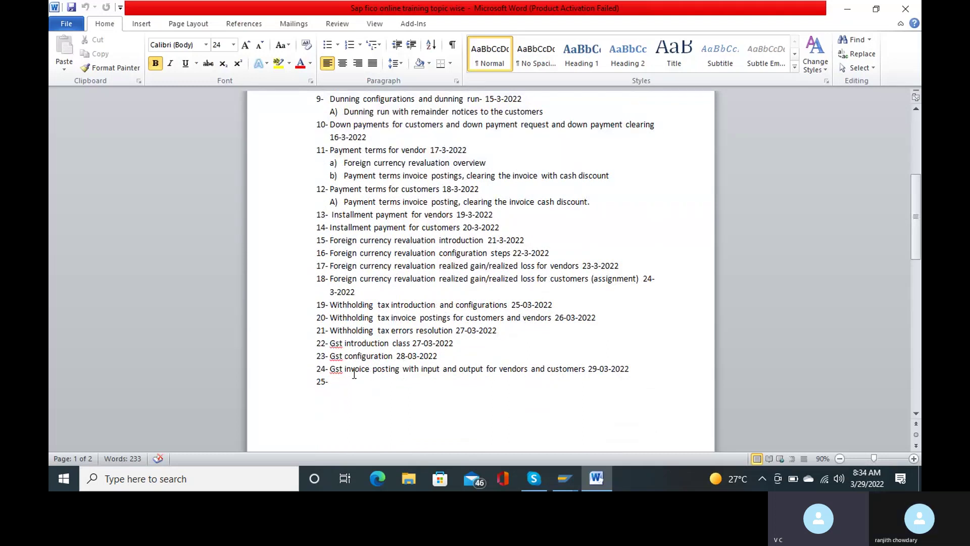
# Fill in topic 25 of the training list as "Presentation on withholding tax 30-03-2022"
pyautogui.click(335, 380)
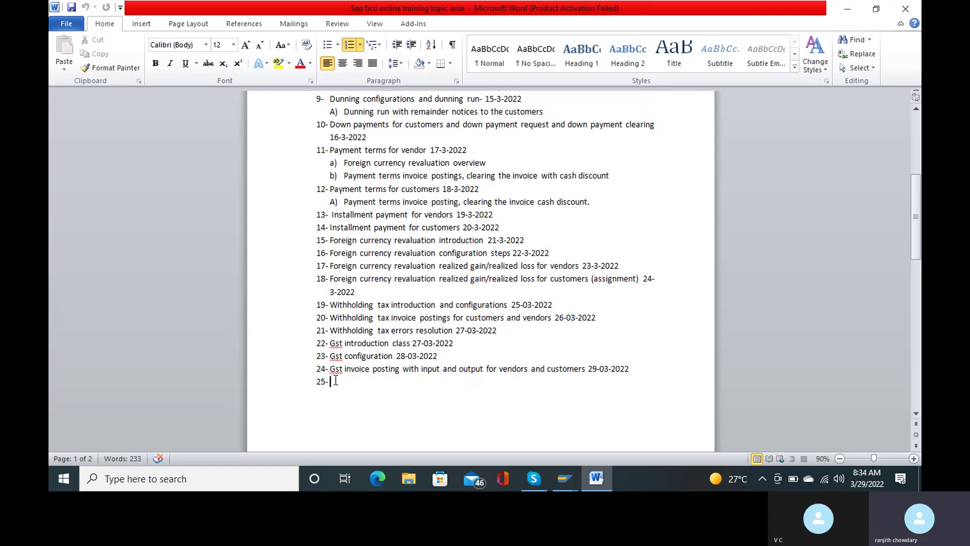
pyautogui.write('present')
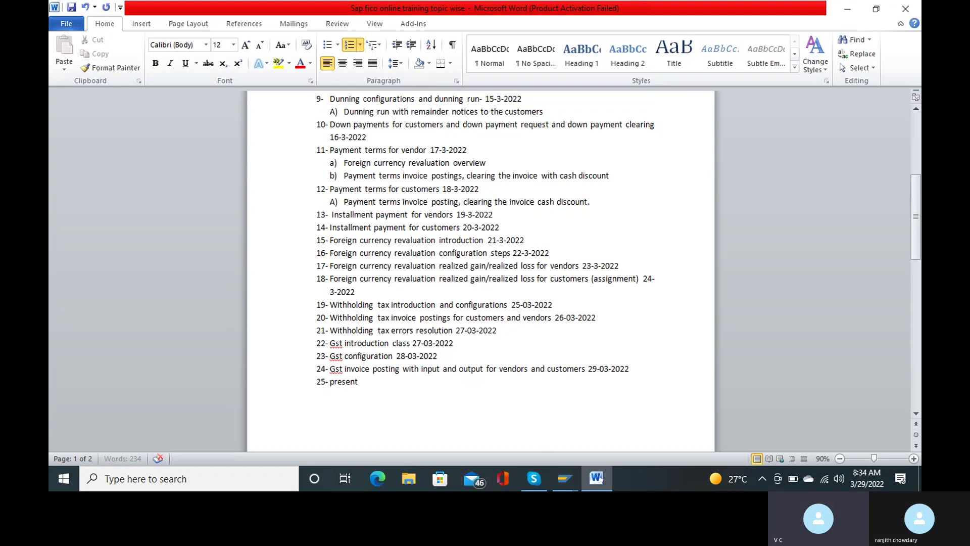
pyautogui.write('ation on wi')
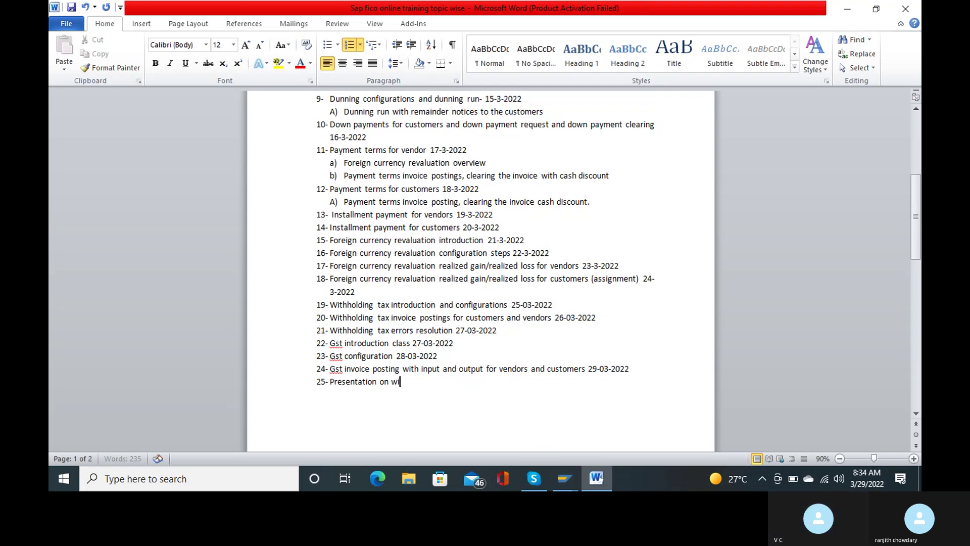
pyautogui.write('thholding tax')
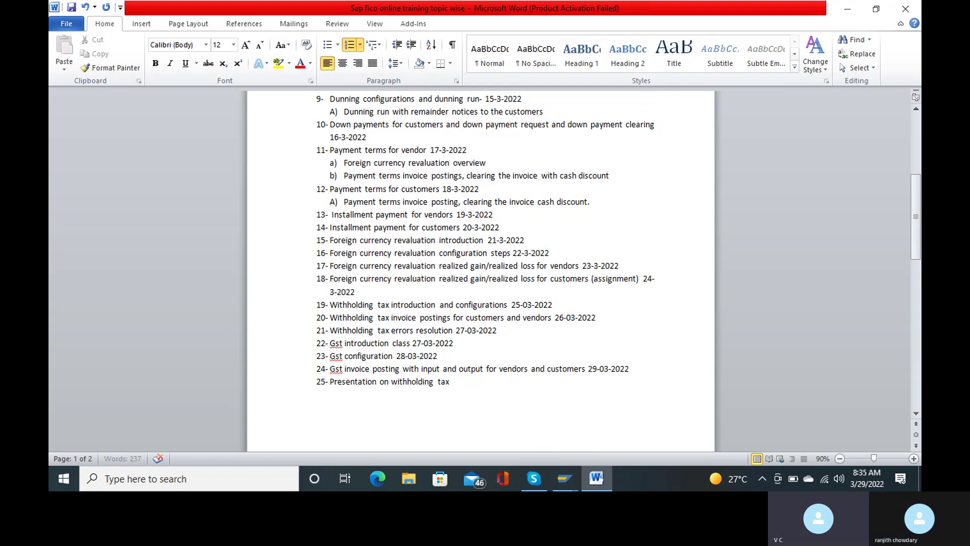
pyautogui.write(' 30')
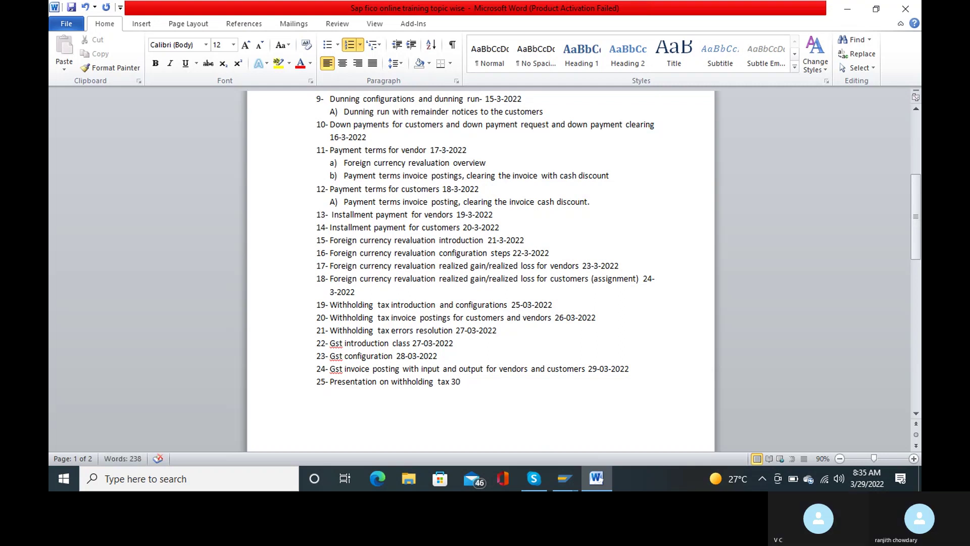
pyautogui.write('-03')
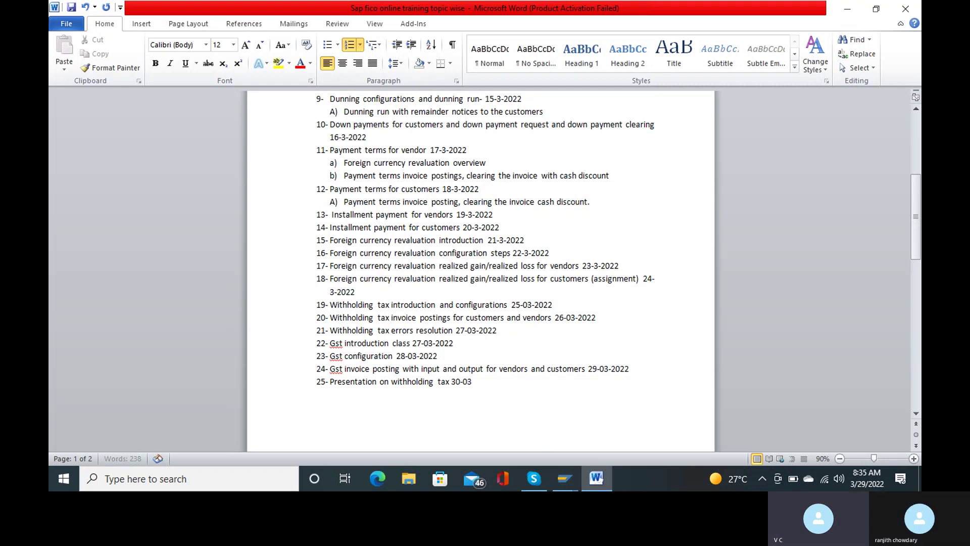
pyautogui.write('-2022')
# Add topic 26 to the training list, reading "F.i to m.m integration"
pyautogui.press('Return')
pyautogui.write('f')
pyautogui.write('.i ')
pyautogui.write('t')
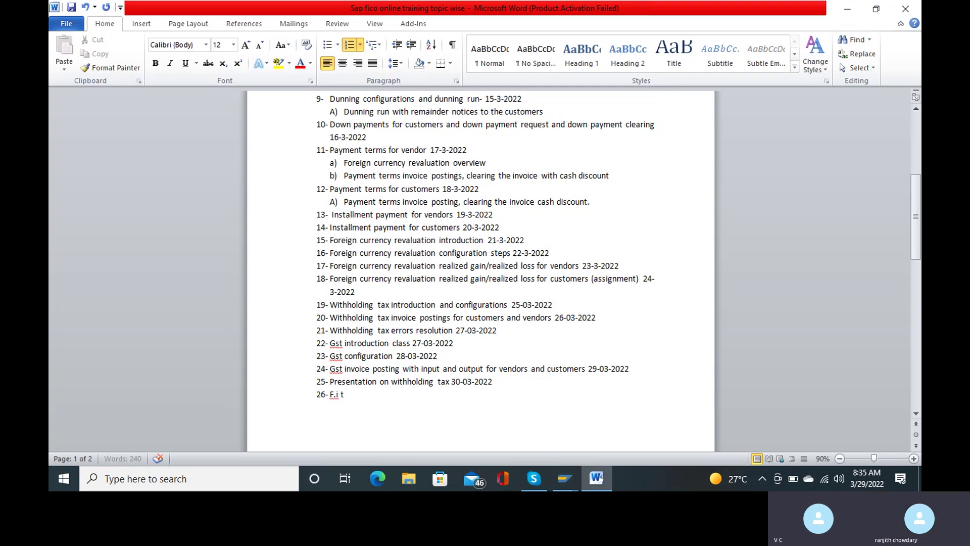
pyautogui.write('o m.m integrati')
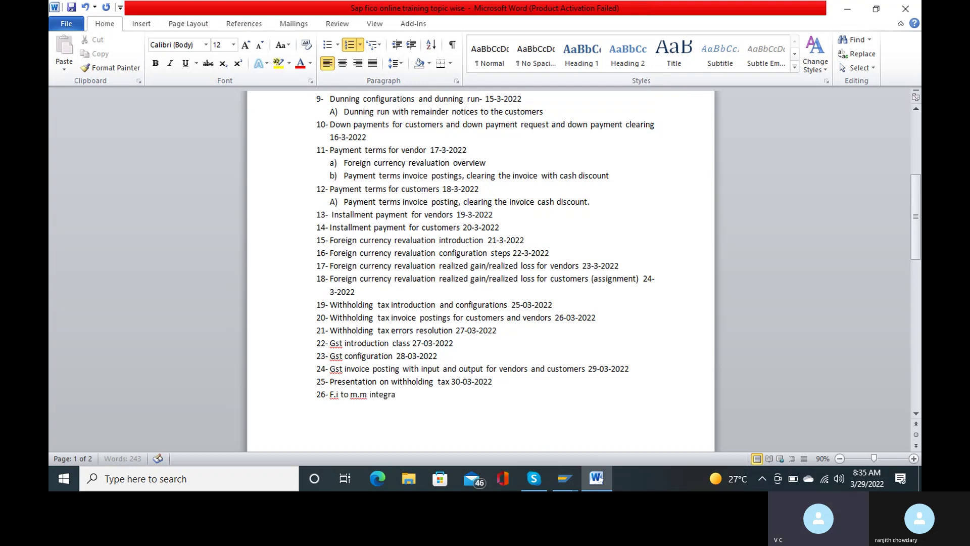